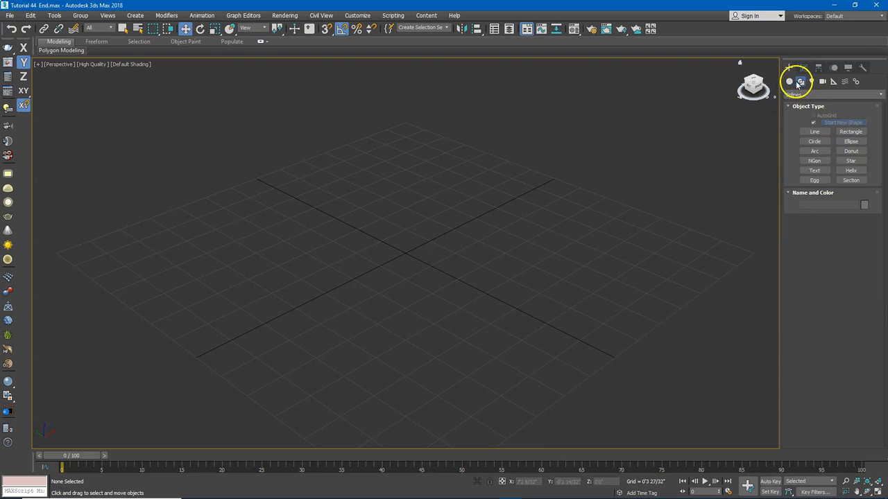
Step: Create a plane on the perspective grid, about 2'5 1/2" long and 1'2" wide
left_click(851, 163)
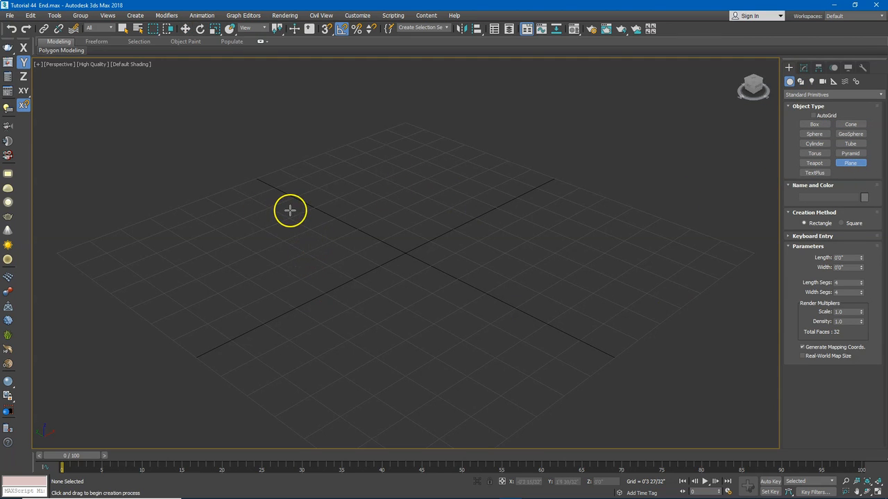
left_click_drag(294, 209, 380, 368)
right_click(517, 279)
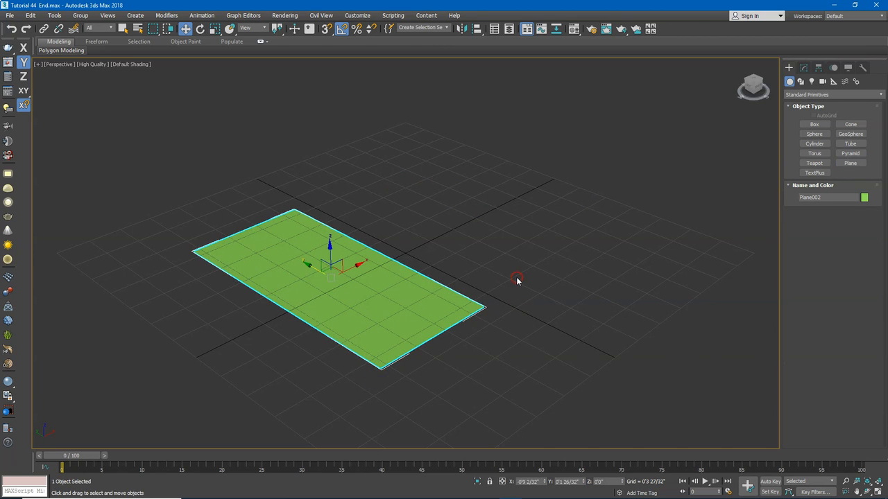
Step: In the front view, rotate the plane 90° about X to stand upright and raise it so its lower edge rests on the horizontal axis
key("f")
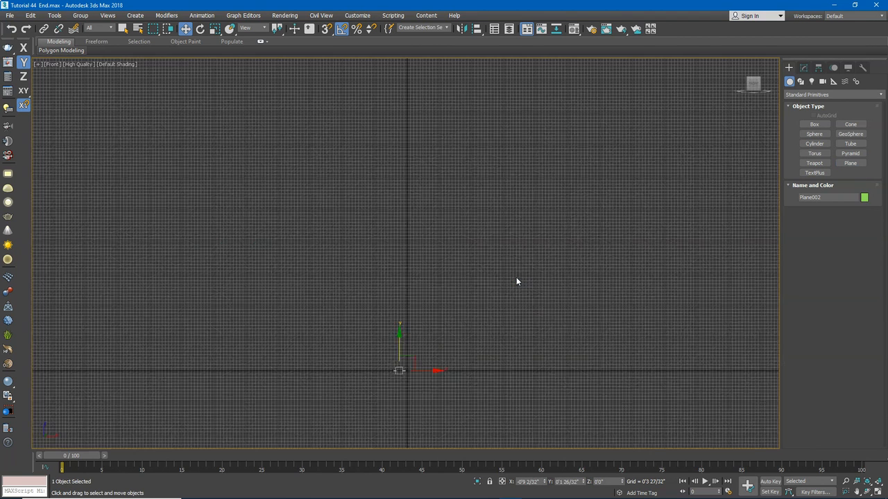
scroll(407, 377, "up", 5)
key("e")
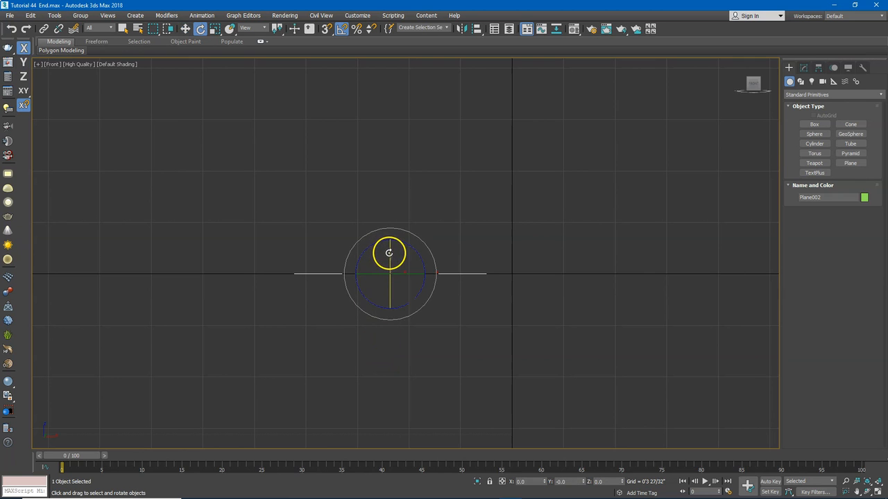
left_click_drag(389, 252, 390, 294)
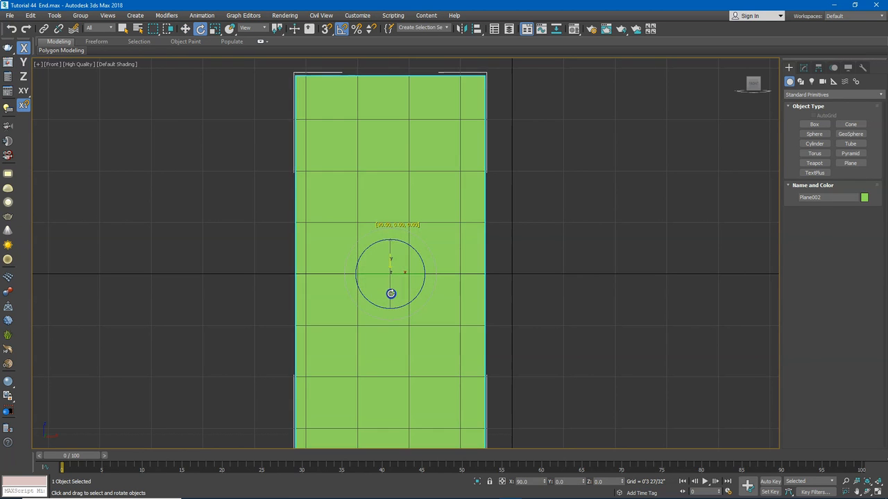
scroll(489, 289, "down", 6)
key("w")
left_click_drag(446, 257, 444, 191)
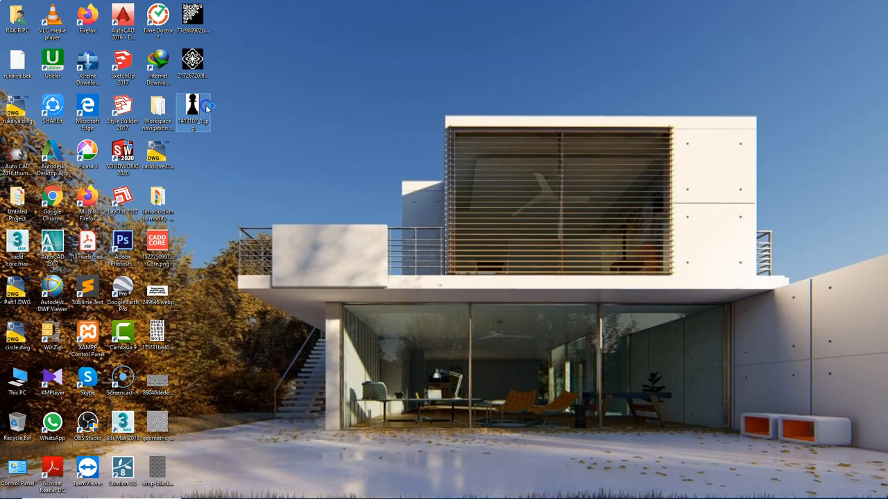
Step: View the pawn silhouette image 1413107_1.jpg from the desktop, close it and switch back to 3ds Max
double_click(207, 107)
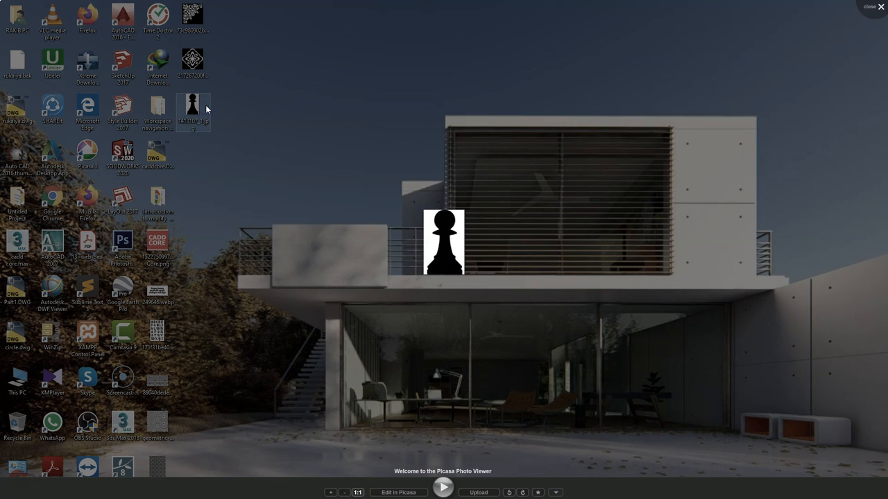
left_click_drag(467, 286, 418, 139)
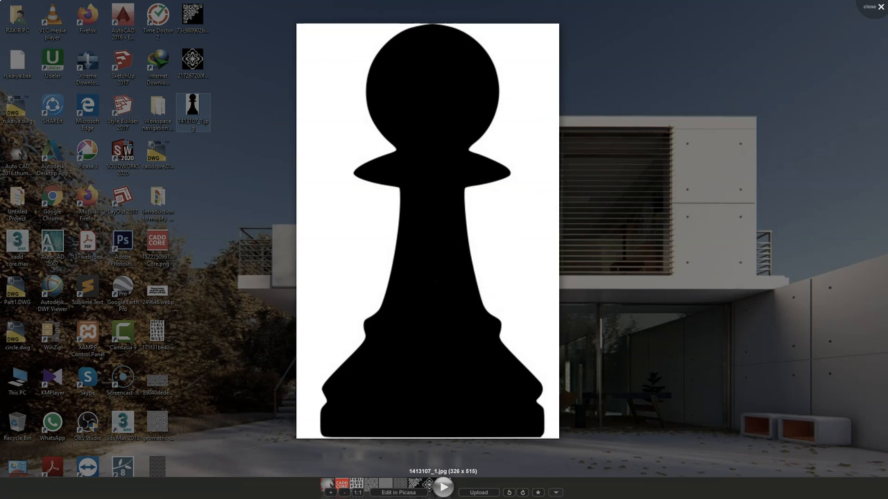
left_click(880, 7)
mouse_move(436, 496)
left_click(508, 492)
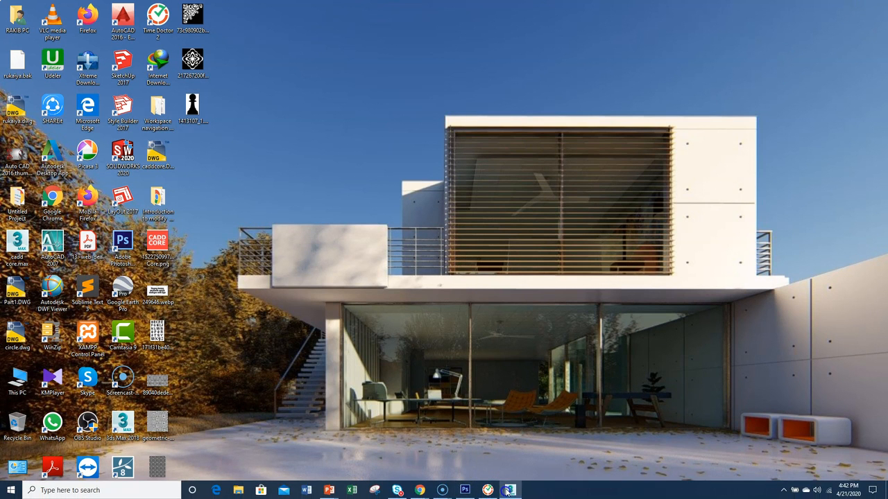
Step: Apply the desktop image 1413107_1.jpg to the upright plane as its texture and return 3ds Max to full-screen size
scroll(448, 194, "up", 4)
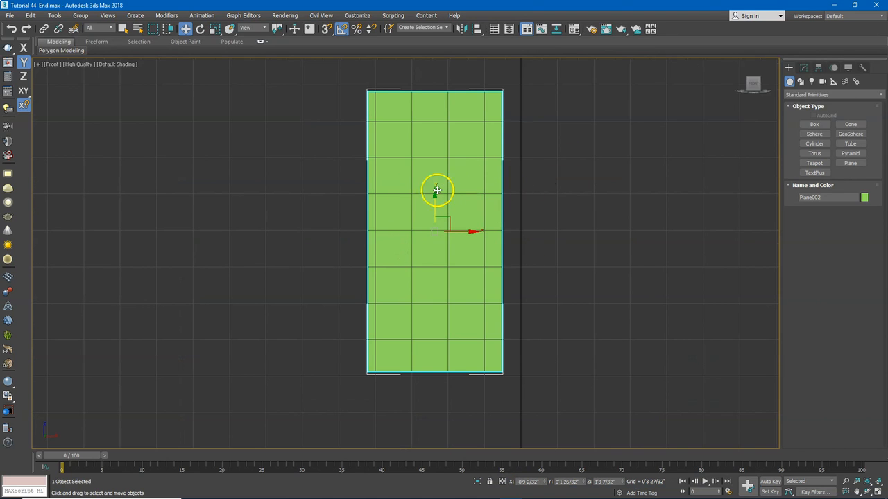
left_click(857, 5)
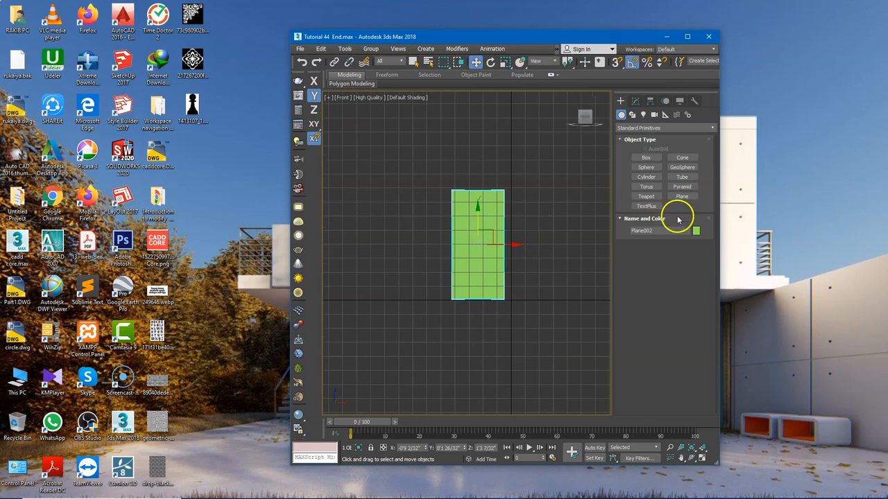
left_click(192, 106)
left_click_drag(192, 105, 479, 247)
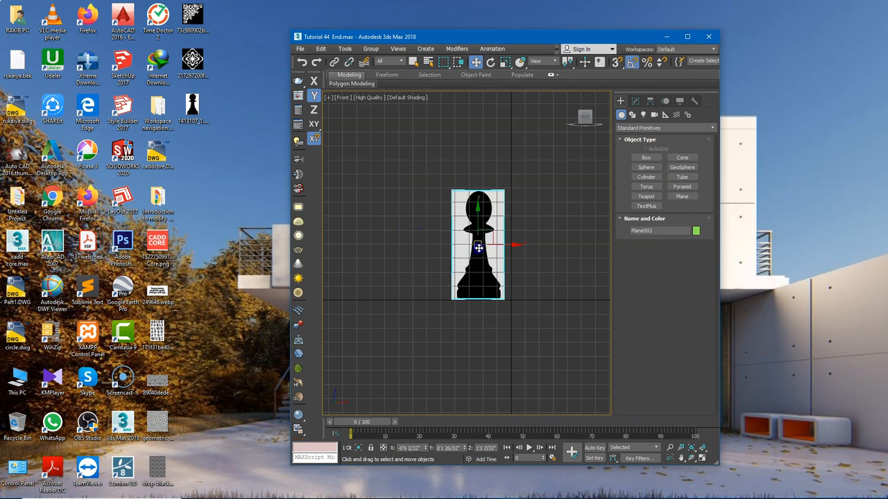
left_click(687, 36)
left_click(472, 308)
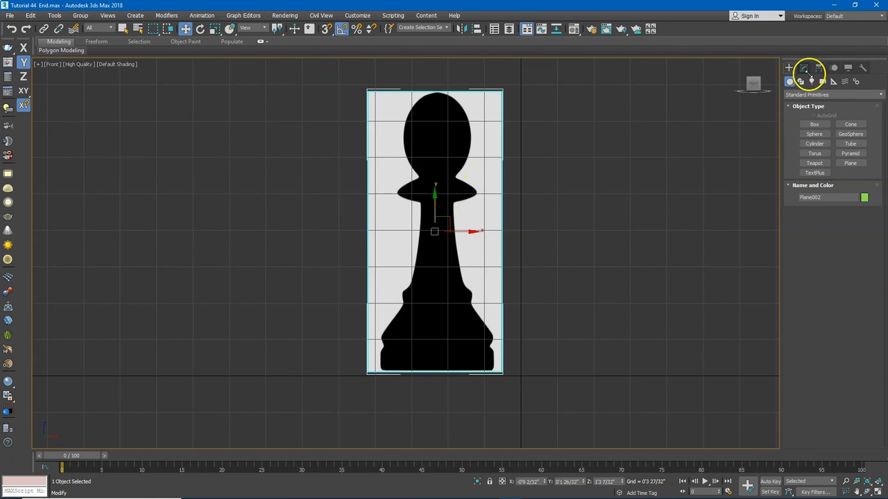
Step: Widen the plane to 1'4 30/32" to correct the pawn image's proportions
left_click(804, 68)
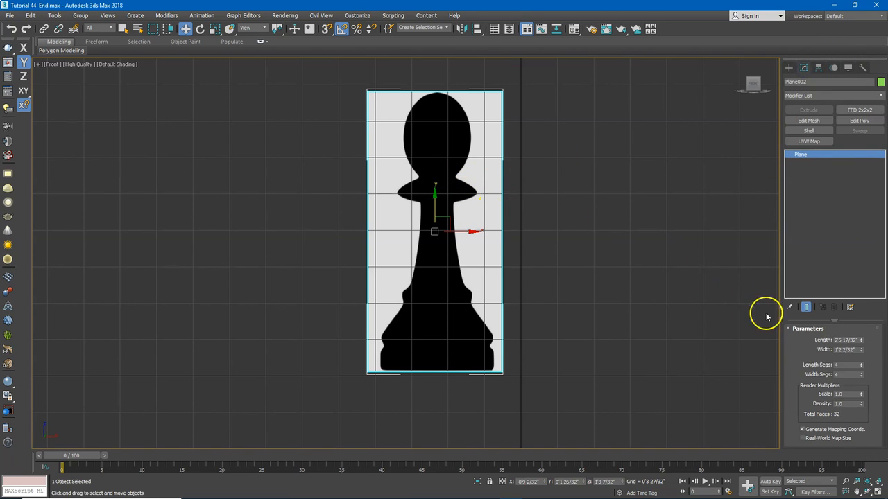
left_click_drag(863, 352, 862, 340)
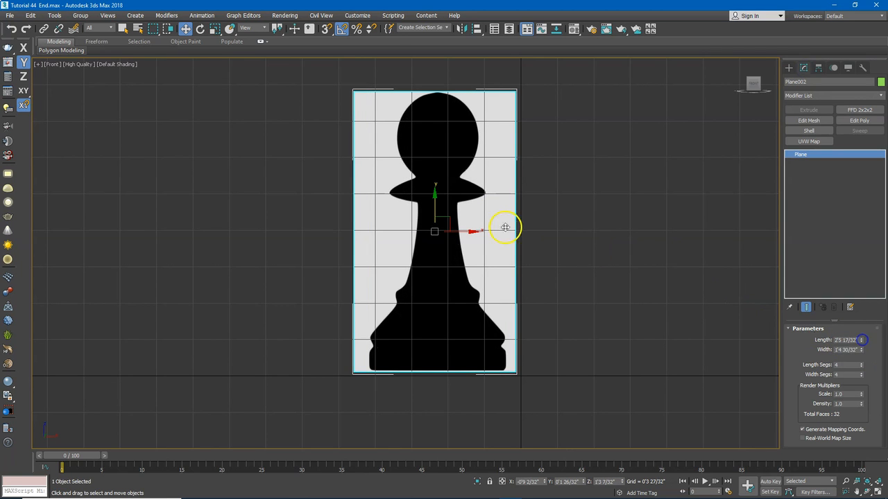
Step: Move the plane horizontally until the top centre of the pawn's head lines up with the vertical world axis
middle_click_drag(505, 139, 427, 192)
scroll(447, 172, "down", 6)
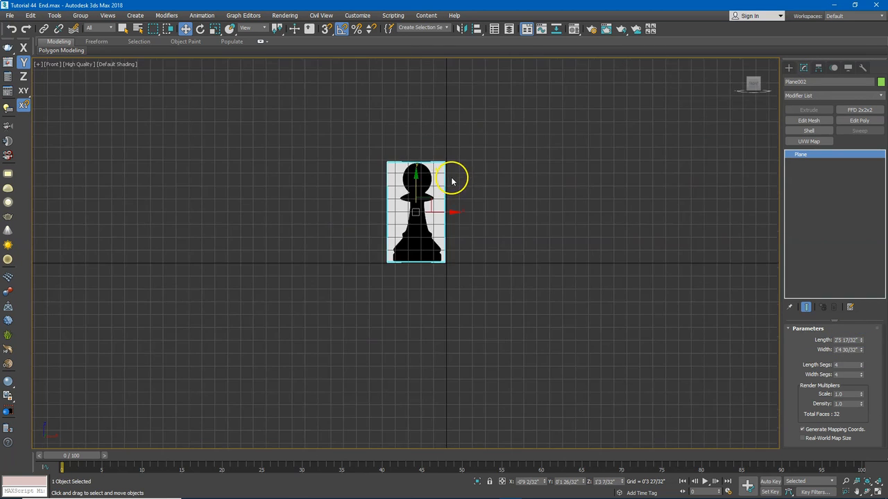
scroll(468, 208, "up", 6)
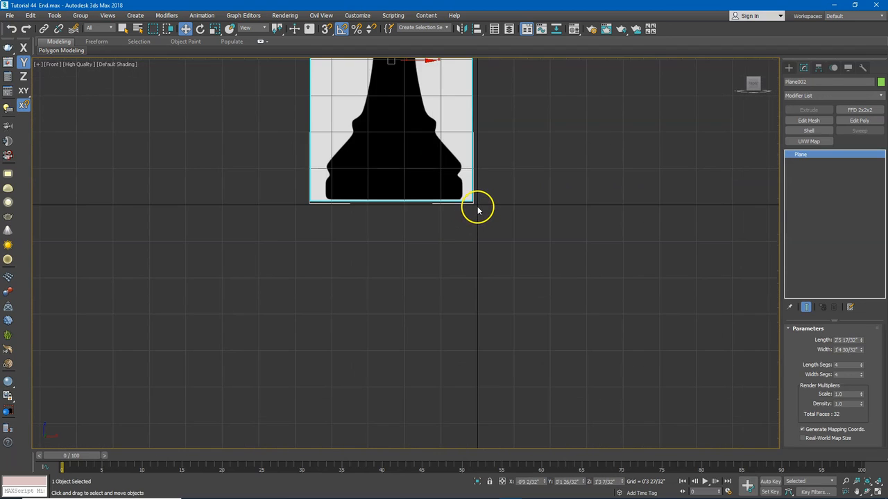
scroll(477, 207, "down", 5)
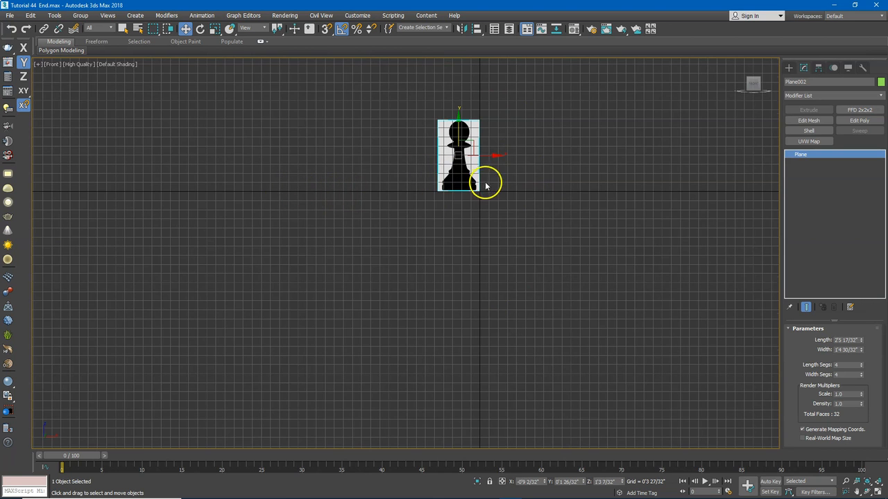
middle_click_drag(500, 170, 447, 241)
scroll(453, 233, "up", 4)
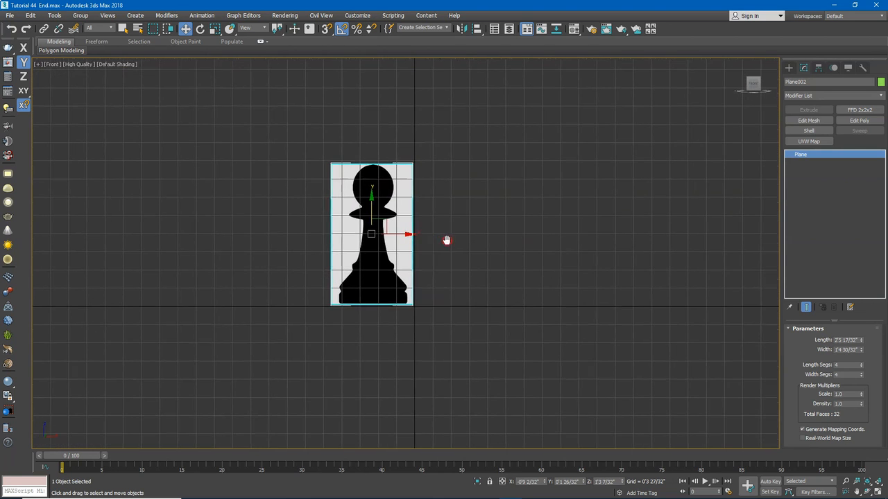
scroll(392, 213, "up", 2)
left_click_drag(384, 241, 440, 240)
scroll(399, 218, "up", 10)
left_click_drag(400, 218, 440, 218)
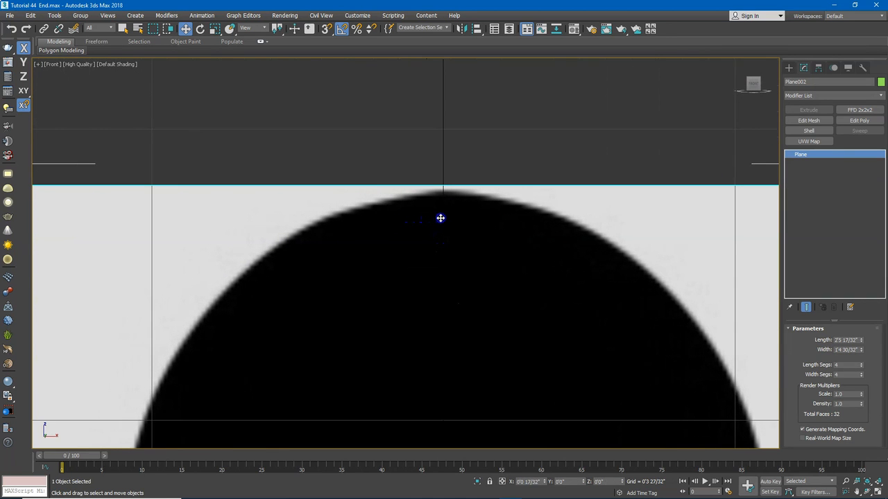
scroll(441, 218, "down", 15)
scroll(353, 208, "up", 8)
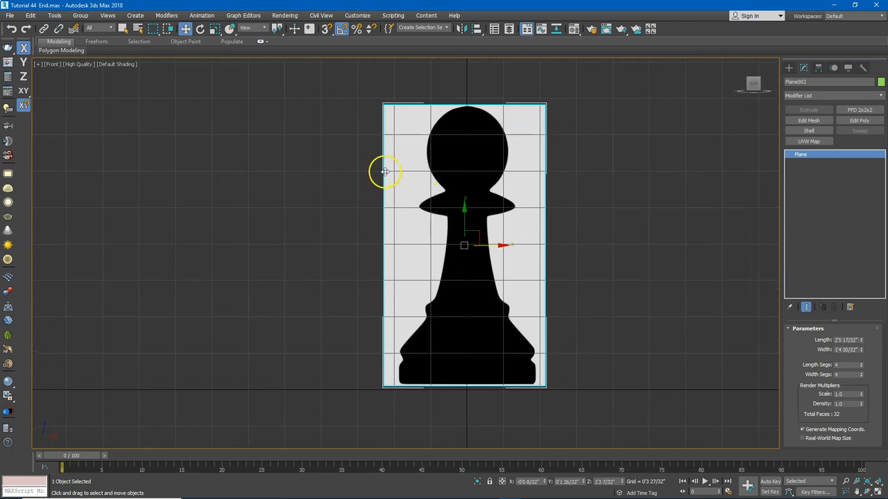
Step: Start a Line spline at the top centre of the pawn's head and add a curved Bezier point on the head's upper right outline
left_click(788, 68)
left_click(801, 82)
left_click(814, 131)
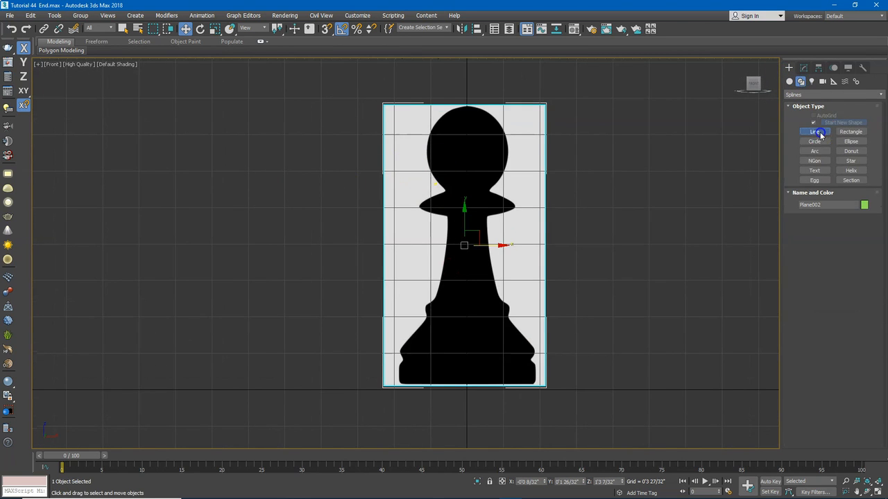
scroll(468, 111, "up", 5)
scroll(478, 121, "up", 4)
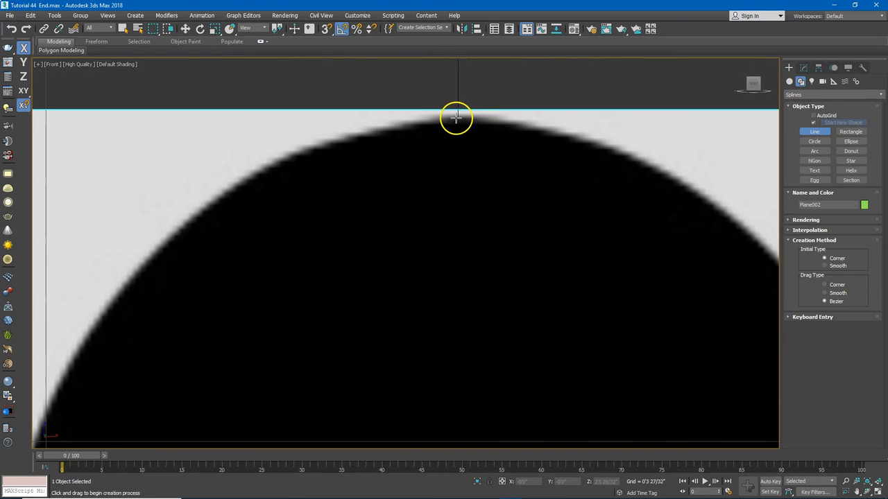
left_click(457, 118)
scroll(597, 146, "down", 6)
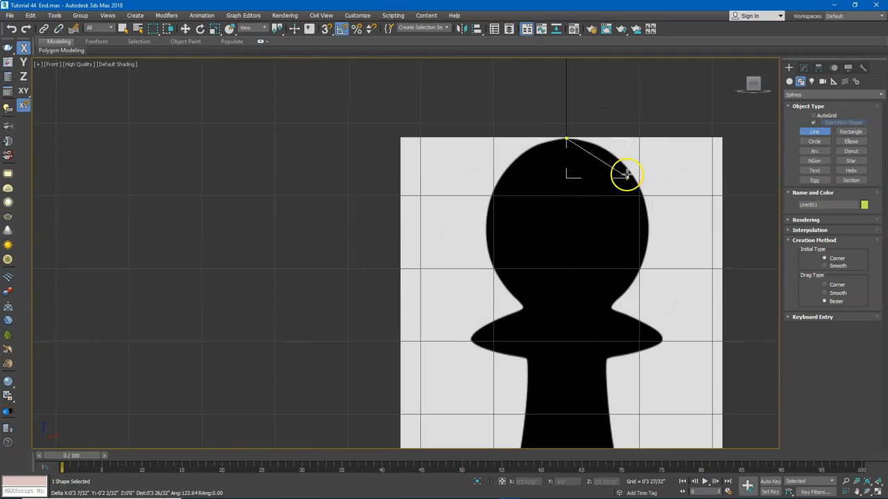
scroll(493, 174, "up", 5)
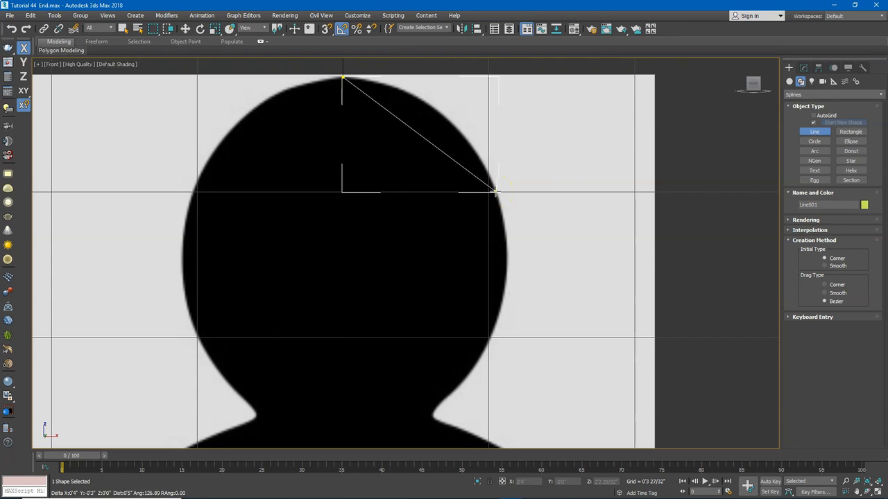
left_click_drag(495, 192, 535, 298)
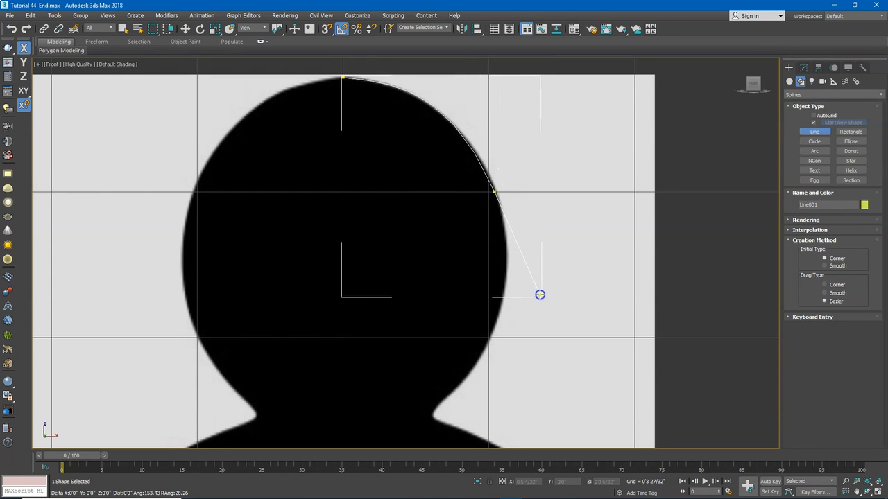
Step: Continue the line around the right side of the head to the neck and round the notch above the collar with a Bezier point
left_click_drag(512, 309, 491, 360)
scroll(498, 347, "down", 2)
middle_click_drag(471, 365, 492, 270)
scroll(492, 282, "up", 2)
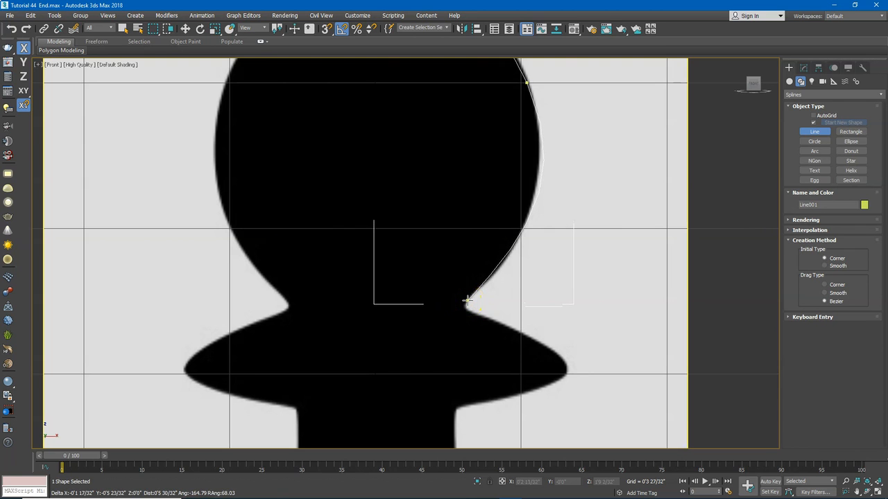
left_click(469, 301)
scroll(469, 303, "up", 3)
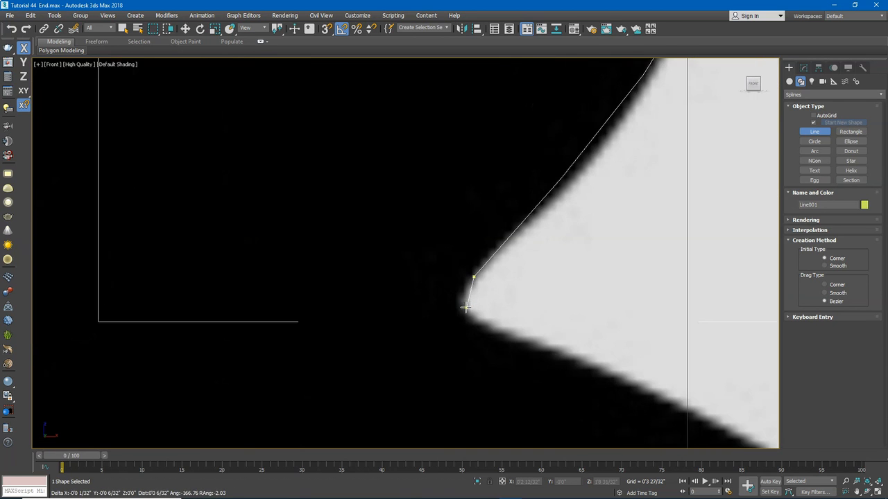
left_click_drag(472, 319, 497, 332)
Step: Trace the collar's right side with a curved Bezier point at its tip and a corner point where its underside meets the stem
scroll(496, 331, "down", 5)
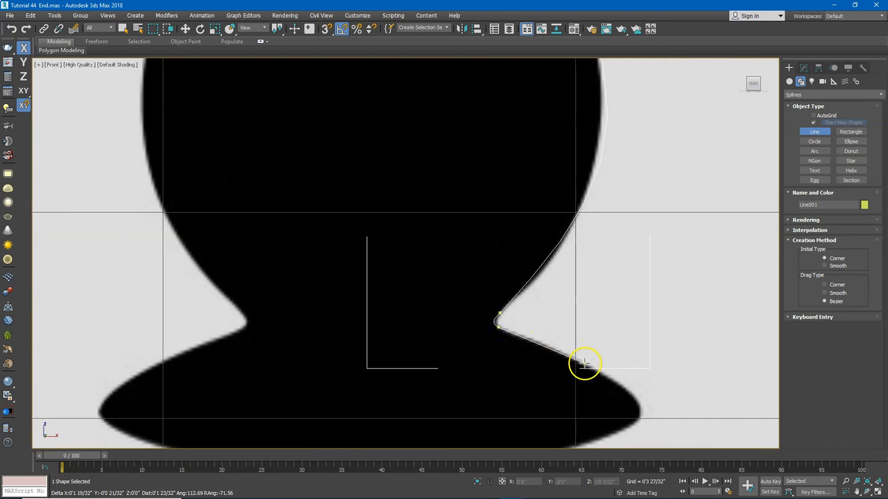
scroll(585, 363, "up", 5)
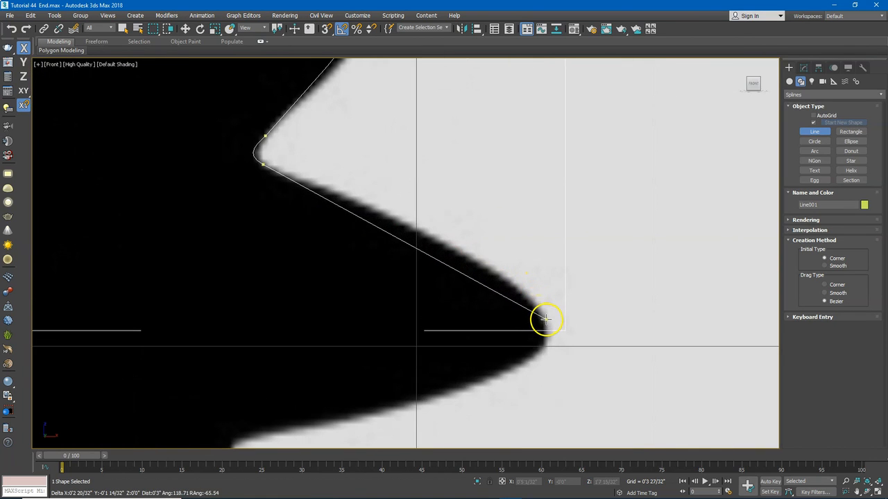
left_click_drag(545, 320, 557, 344)
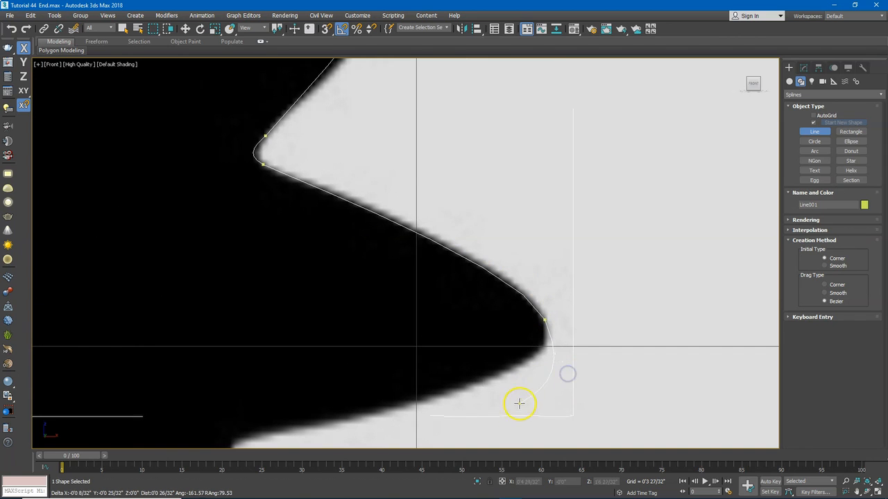
scroll(356, 416, "down", 2)
middle_click_drag(357, 416, 392, 347)
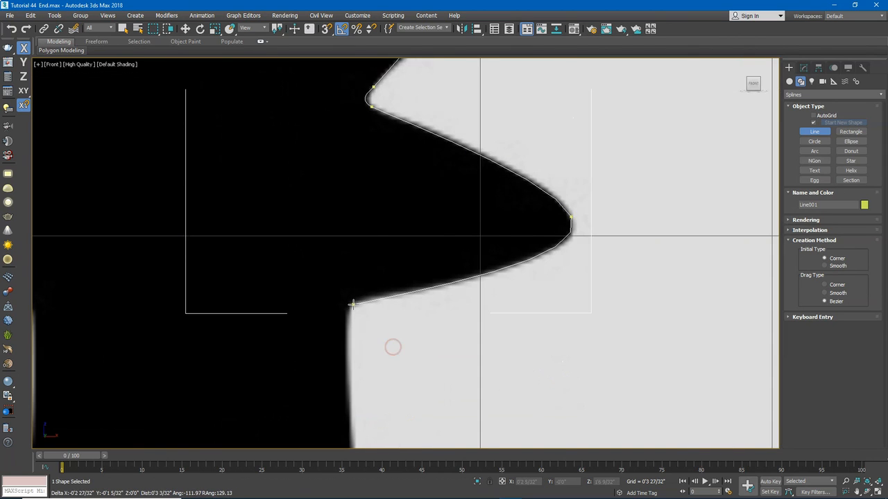
left_click(347, 305)
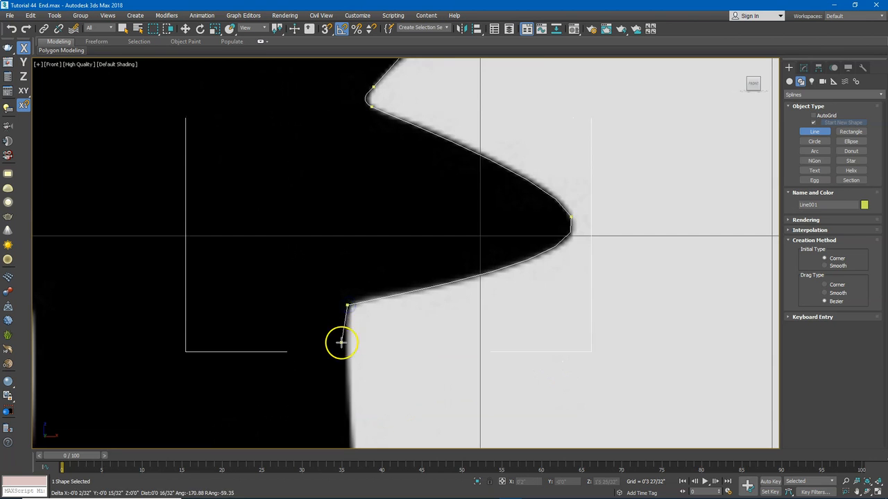
Step: Continue the line down the right side of the stem with two points on its outline below the collar
scroll(340, 357, "down", 2)
middle_click_drag(340, 373, 310, 353)
scroll(306, 388, "down", 2)
middle_click_drag(300, 415, 317, 257)
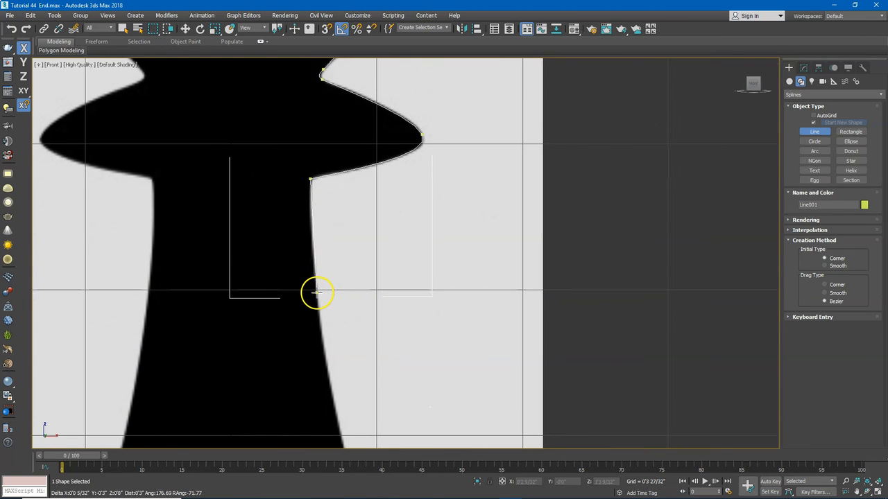
left_click(316, 292)
scroll(319, 298, "down", 2)
middle_click_drag(333, 317, 321, 233)
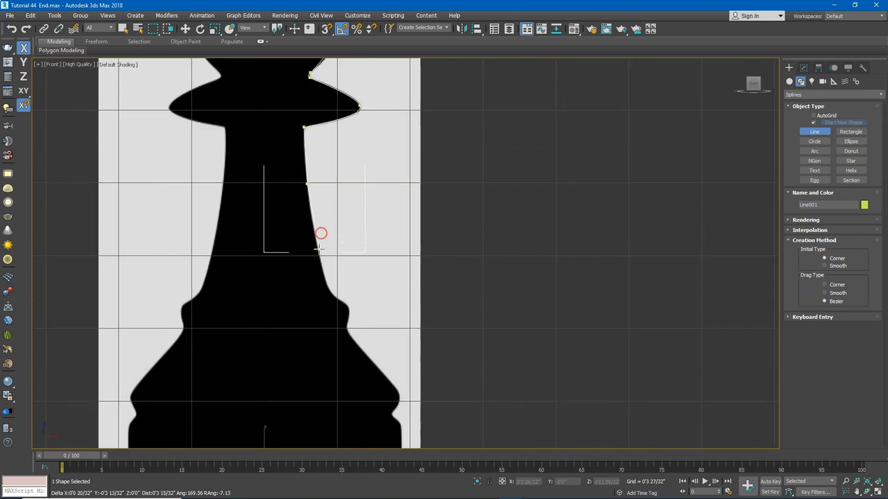
scroll(315, 270, "up", 2)
left_click(319, 263)
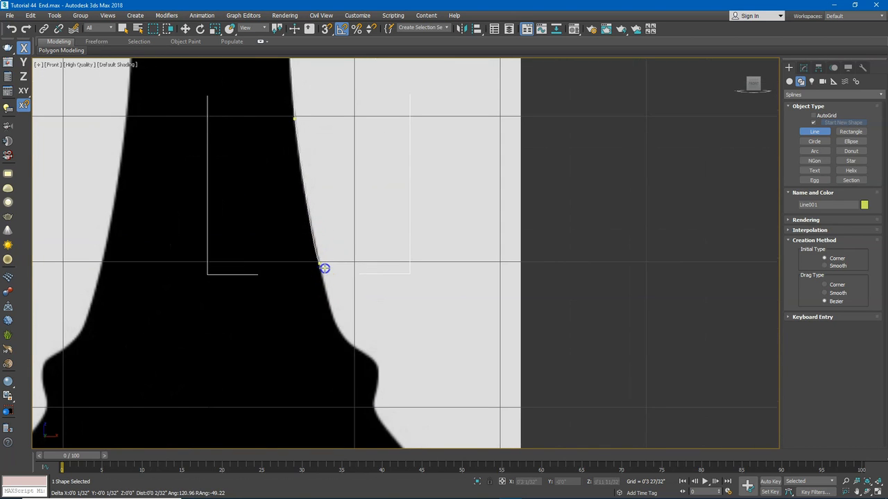
Step: Trace the stem's flare with a curved Bezier point and the small ring below it with points at its bulge and underside
middle_click_drag(333, 337, 324, 235)
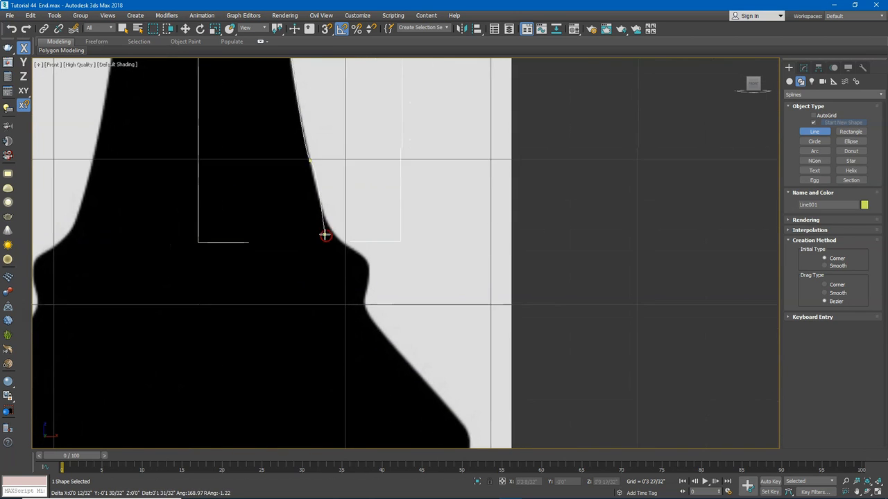
scroll(326, 236, "up", 2)
left_click(346, 239)
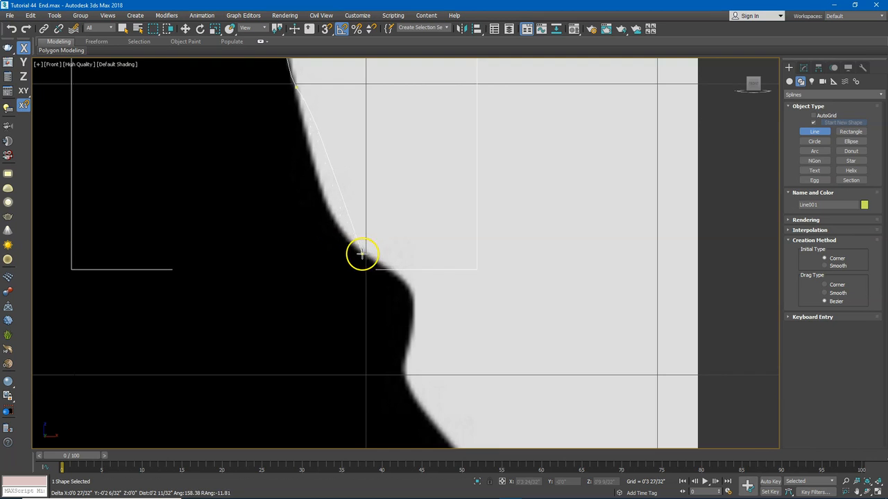
left_click_drag(356, 249, 398, 268)
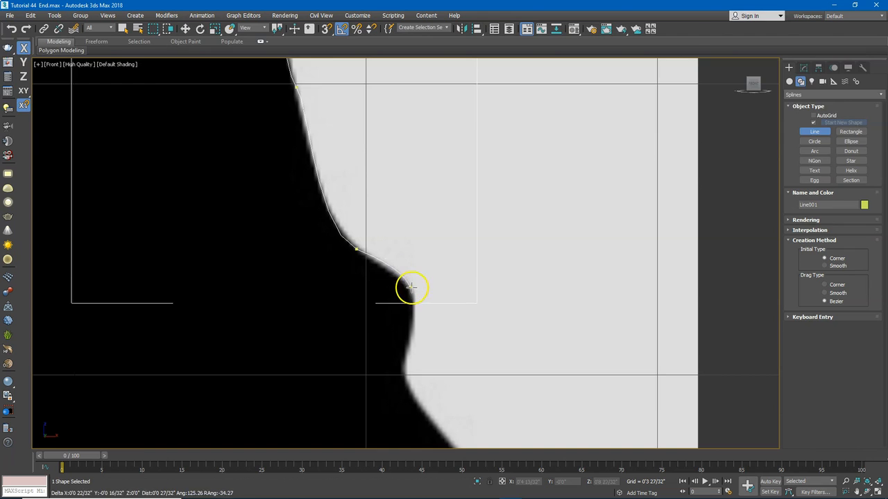
left_click(415, 302)
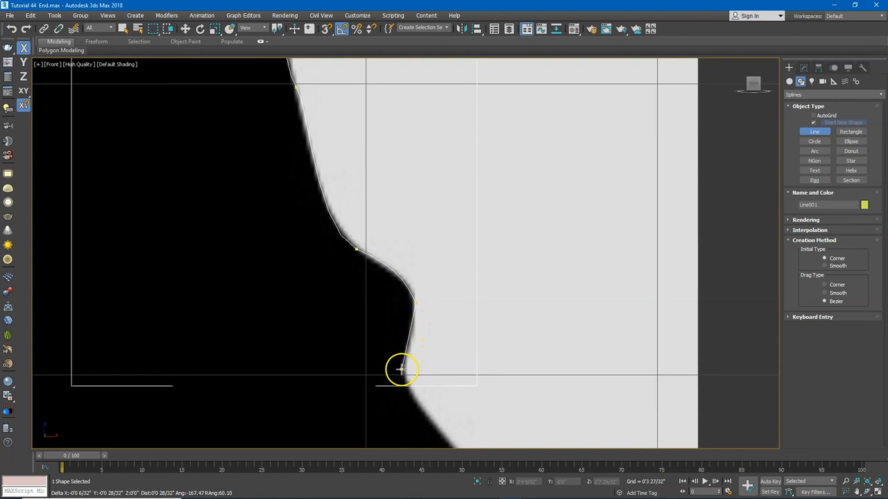
left_click(404, 373)
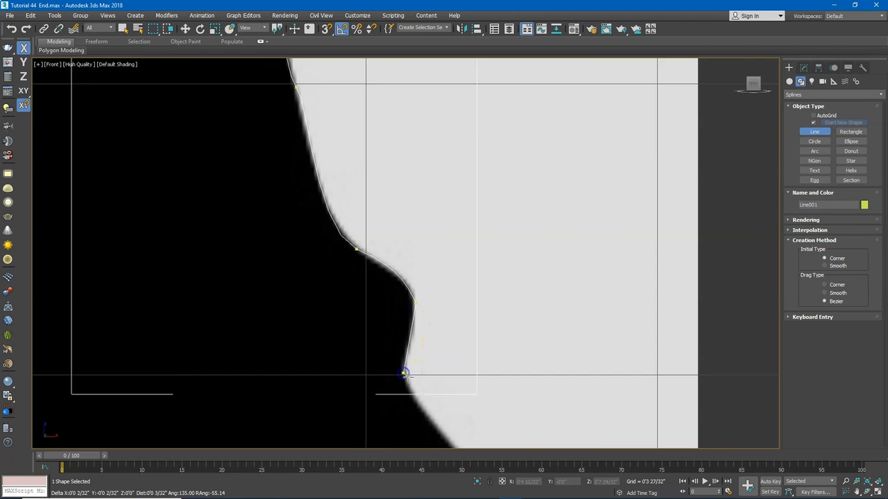
Step: Trace the base's right slope and rounded edge, the notch below it and the upper corner of the bottom rim
scroll(405, 374, "down", 3)
middle_click_drag(411, 391, 402, 117)
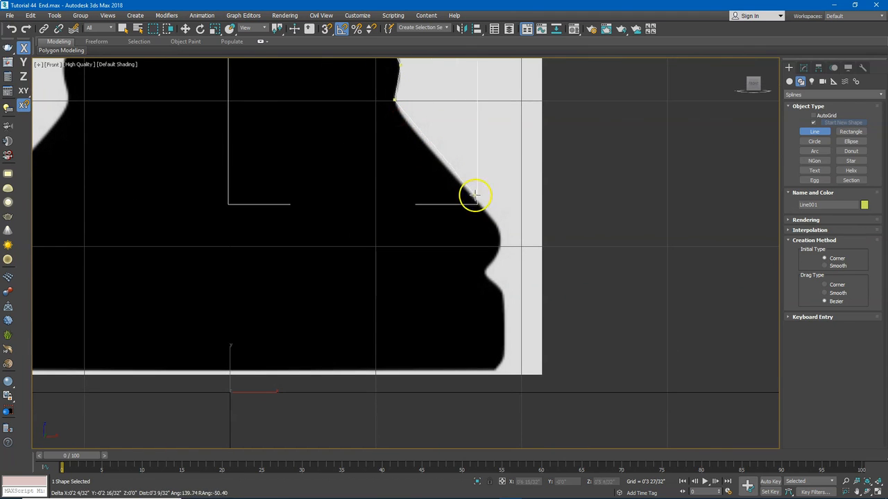
left_click(496, 225)
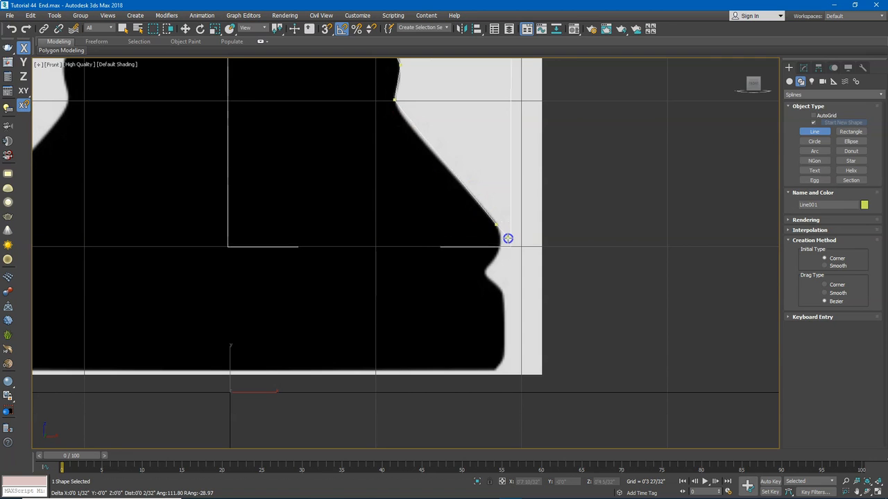
scroll(489, 257, "up", 3)
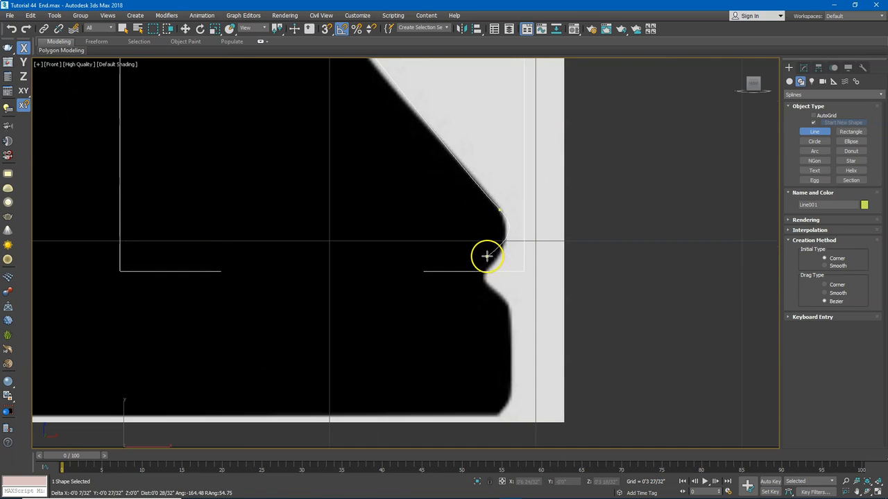
left_click(485, 275)
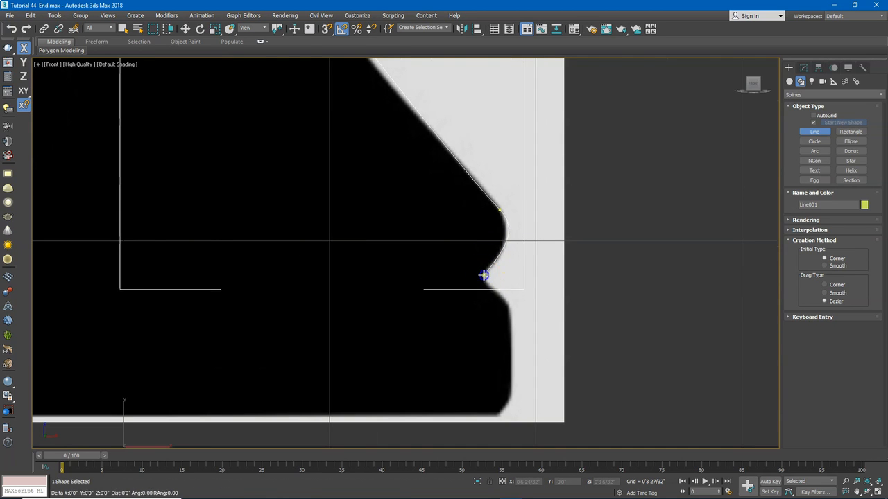
left_click_drag(503, 298, 507, 299)
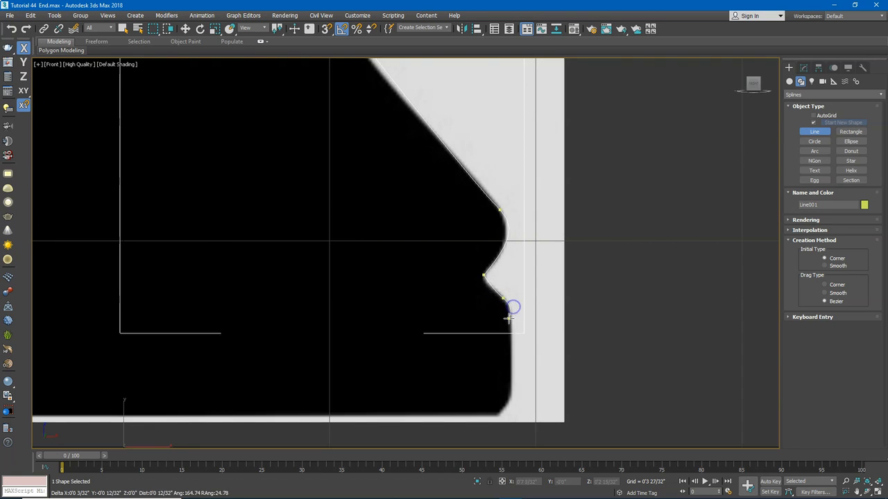
Step: Continue the line down the bottom rim's right side and round its lower corner to the base's underside
scroll(509, 307, "down", 2)
middle_click_drag(502, 337, 499, 246)
left_click_drag(502, 277, 505, 274)
left_click(494, 291)
Step: Finish the line with a point at the bottom centre of the base by the vertical world axis and end the spline
scroll(305, 297, "down", 3)
middle_click_drag(291, 295, 266, 317)
scroll(248, 318, "up", 3)
scroll(246, 318, "up", 3)
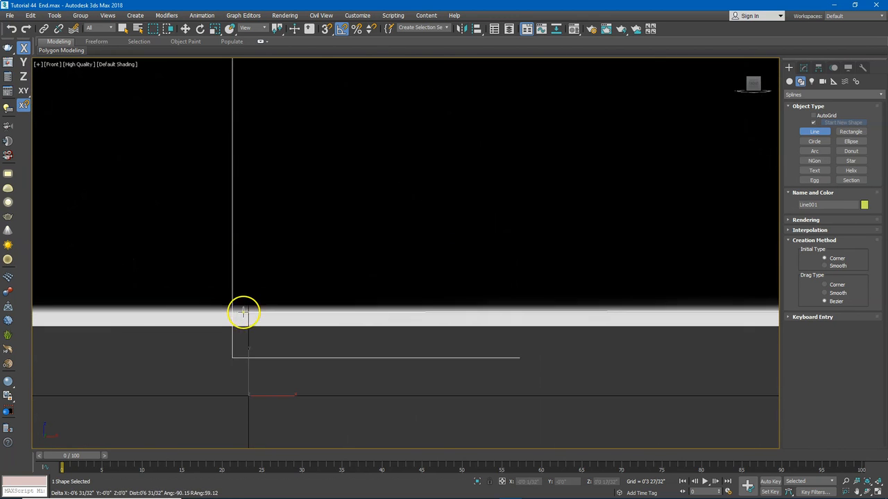
left_click(243, 308)
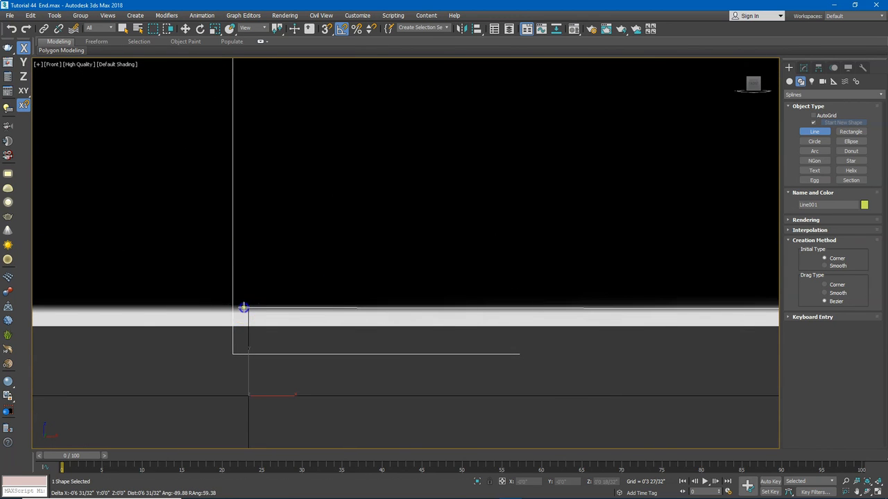
scroll(291, 179, "down", 5)
scroll(322, 168, "down", 3)
right_click(322, 170)
scroll(381, 109, "down", 5)
middle_click_drag(395, 113, 394, 227)
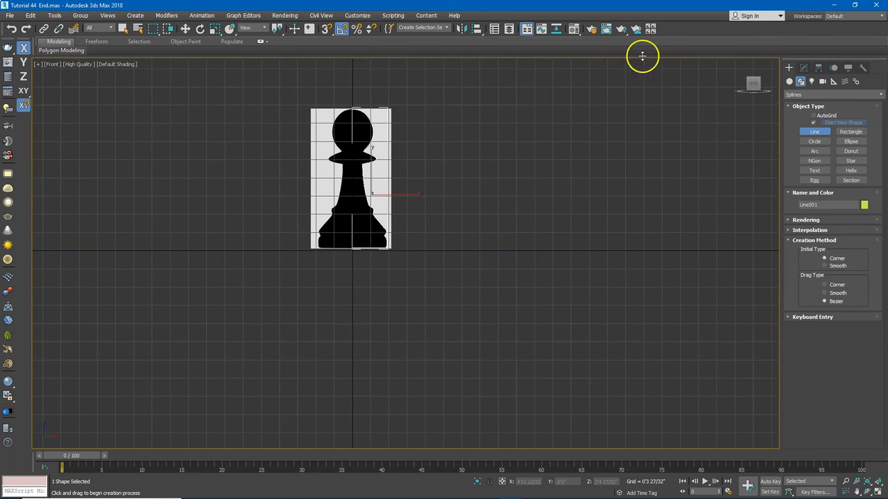
Step: Switch the profile line to vertex editing and check its points against the reference outline from neck to base
left_click(804, 67)
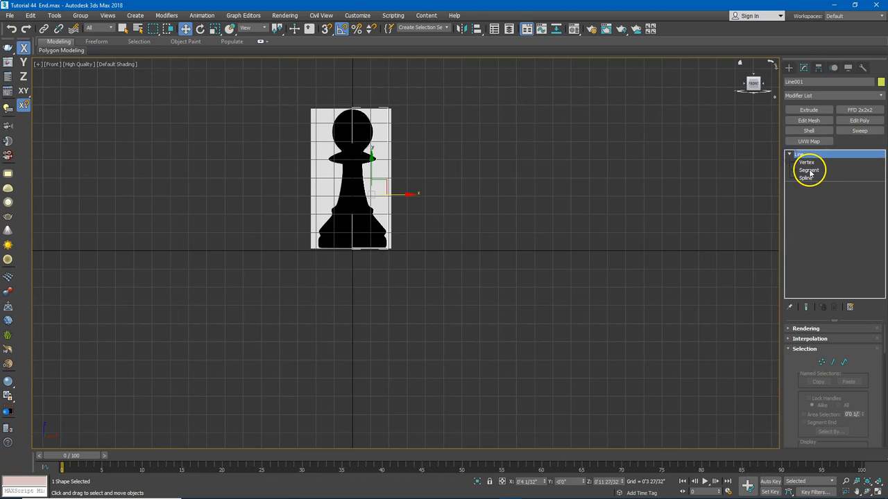
left_click(807, 162)
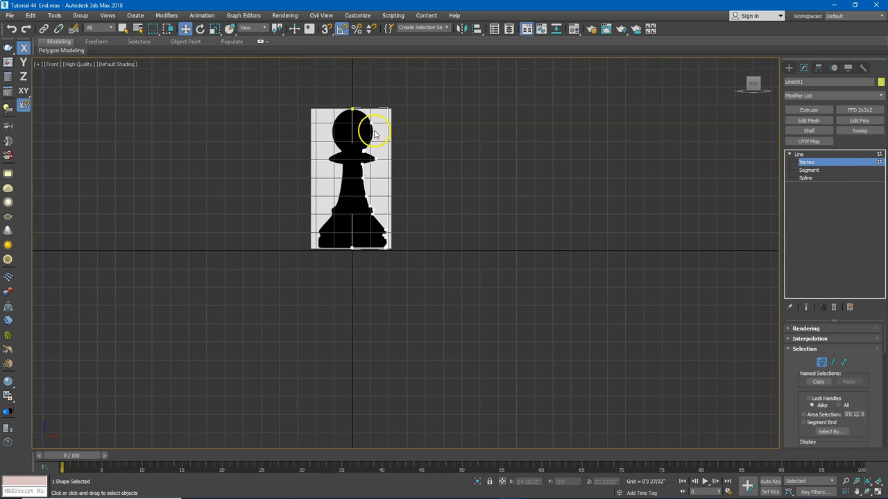
scroll(375, 134, "up", 10)
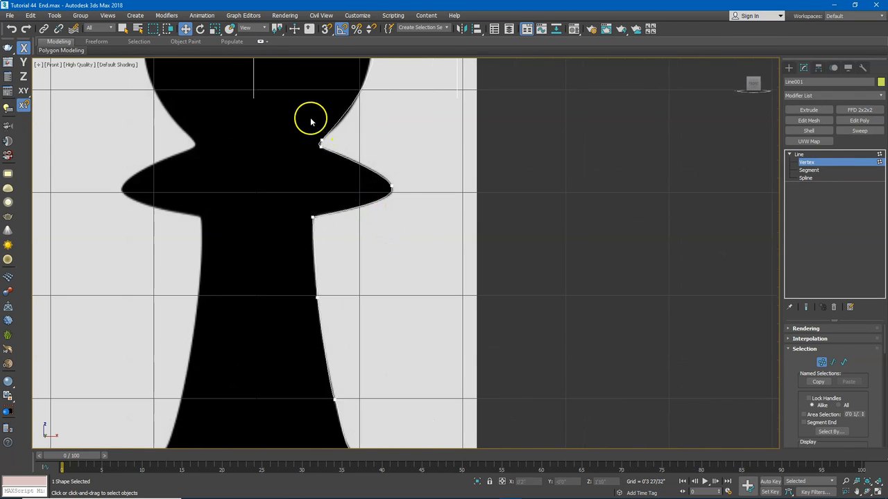
scroll(320, 142, "up", 5)
scroll(337, 134, "down", 6)
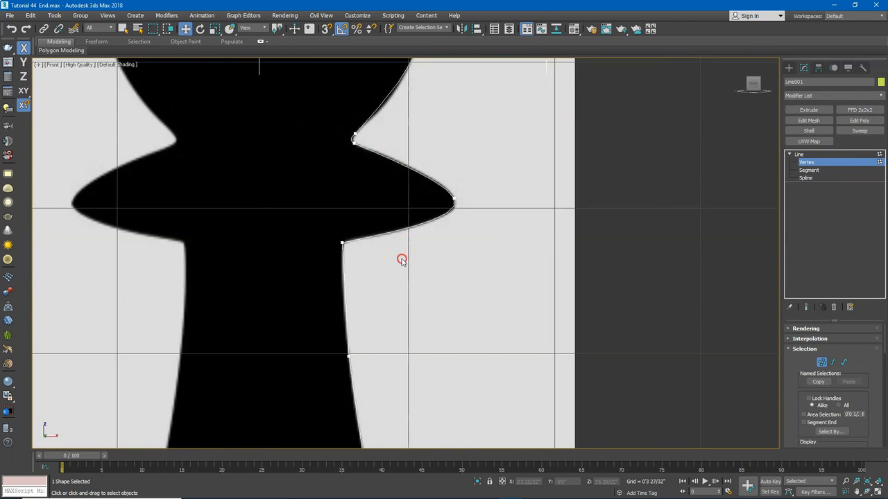
middle_click_drag(402, 260, 406, 182)
scroll(365, 178, "down", 5)
scroll(382, 234, "up", 7)
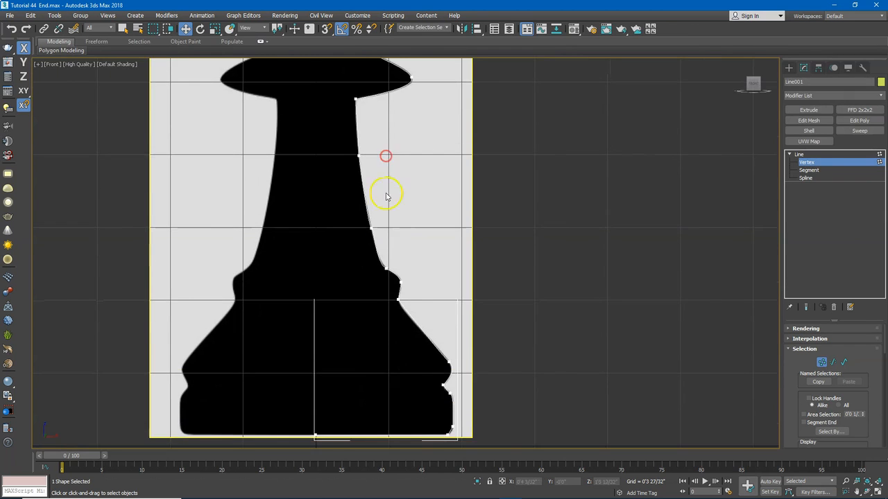
Step: Fillet the outer vertex of the small ring below the stem by about 0'0 8/32"
scroll(364, 229, "up", 3)
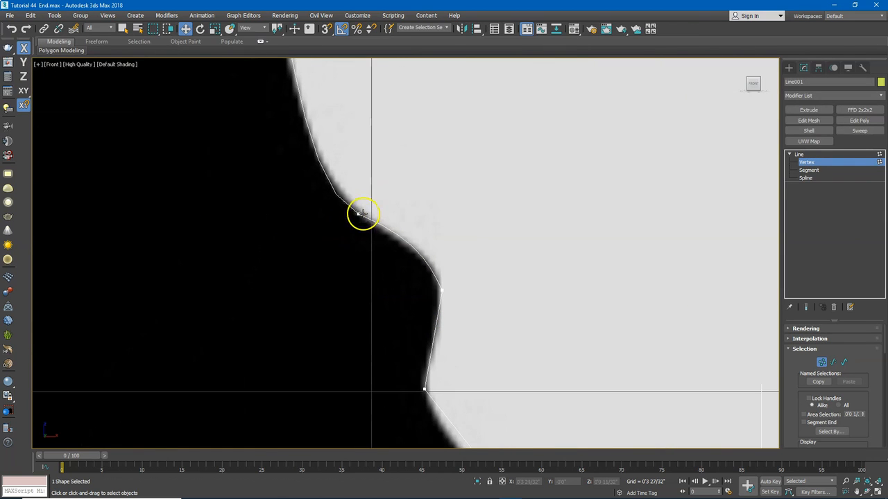
scroll(430, 320, "up", 3)
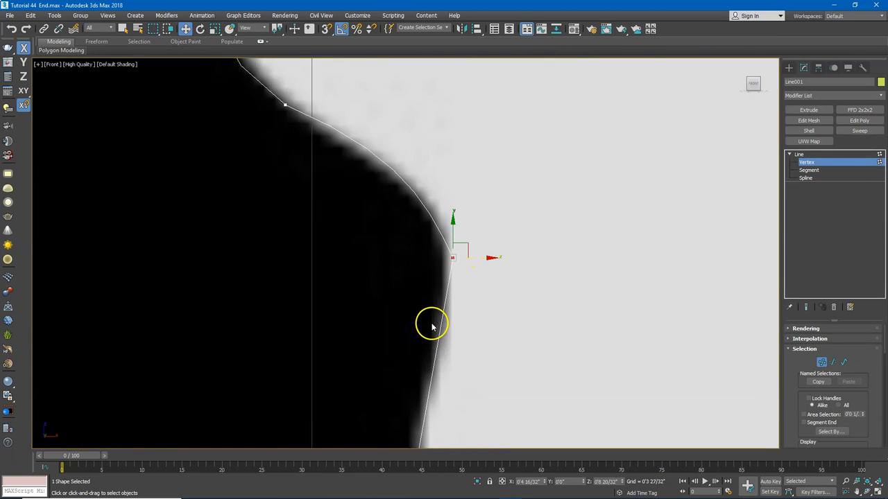
scroll(386, 293, "down", 2)
scroll(792, 414, "down", 10)
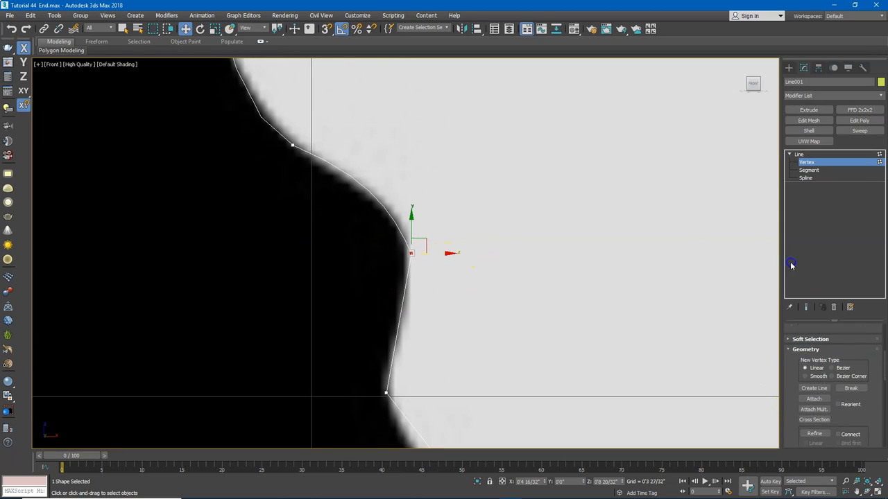
scroll(785, 352, "down", 3)
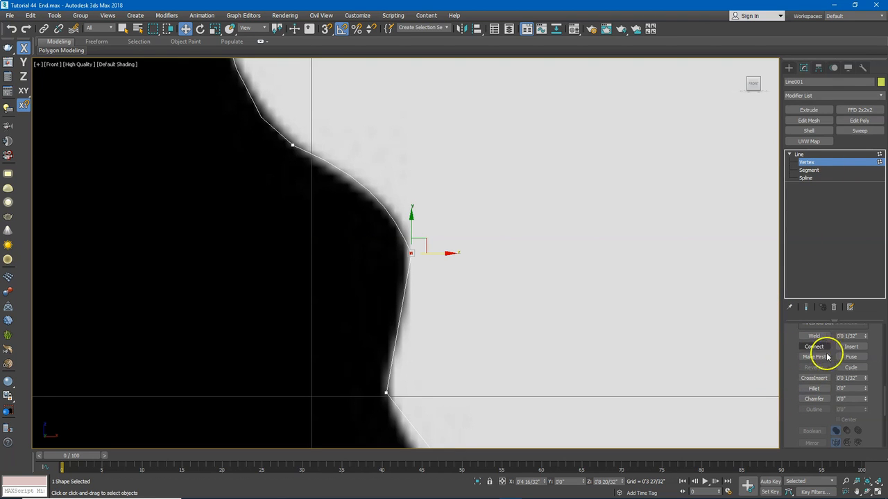
left_click(814, 389)
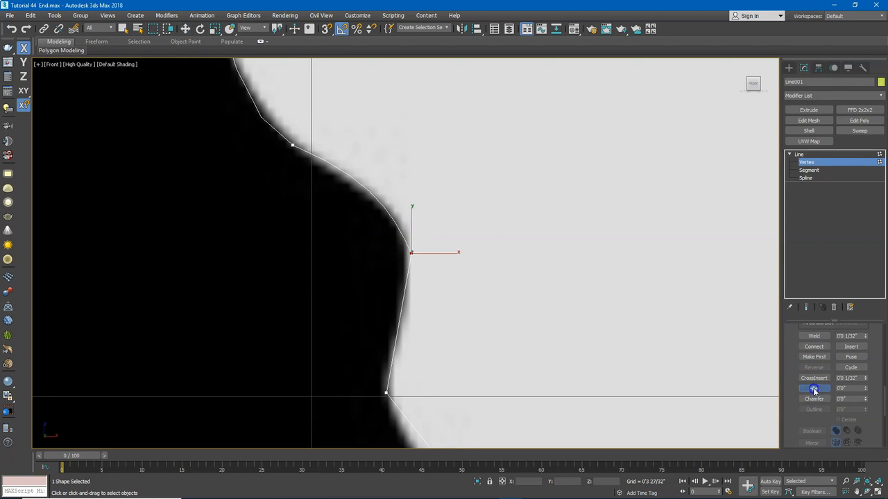
scroll(423, 260, "up", 4)
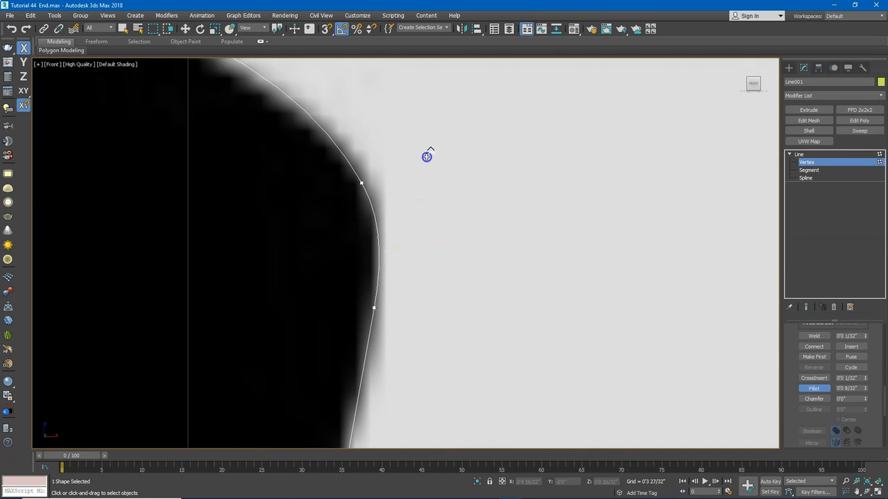
Step: Fillet the vertex where the stem's flare meets the top of the small ring
scroll(358, 154, "down", 4)
middle_click_drag(325, 151, 390, 241)
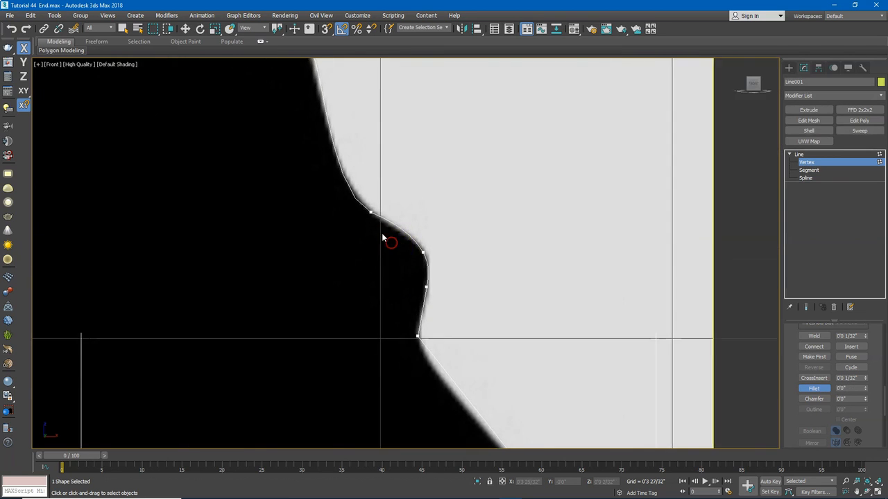
scroll(377, 218, "up", 2)
mouse_move(383, 189)
left_mouse_down()
mouse_move(348, 220)
mouse_move(367, 190)
left_mouse_up()
Step: Fillet the upper of the two vertices on the stem's right side
scroll(369, 198, "down", 5)
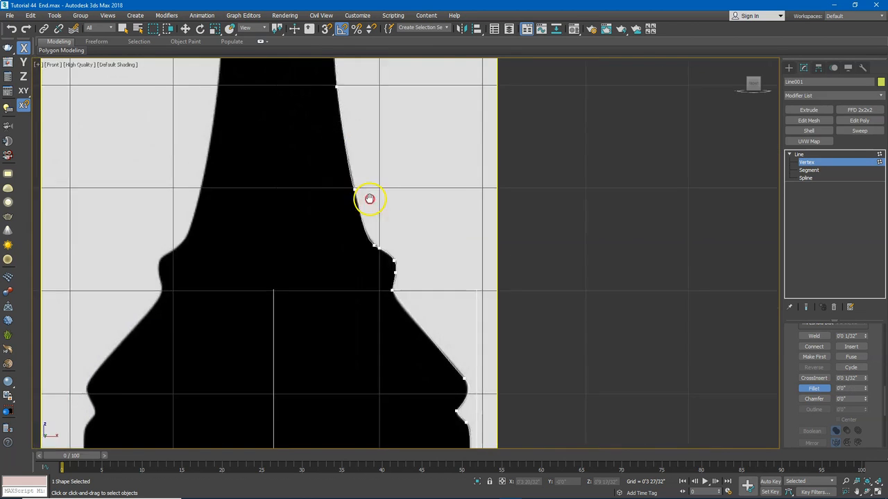
scroll(365, 142, "up", 3)
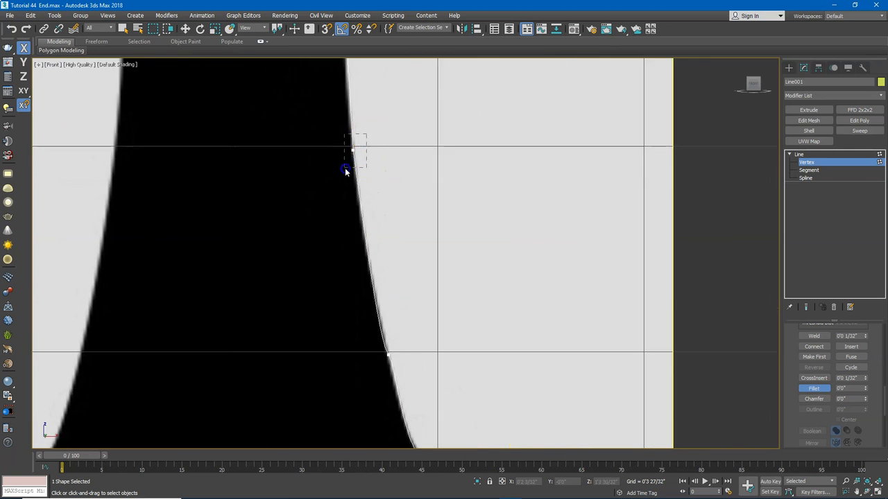
scroll(346, 171, "up", 3)
left_click(349, 209)
left_click_drag(347, 209, 353, 200)
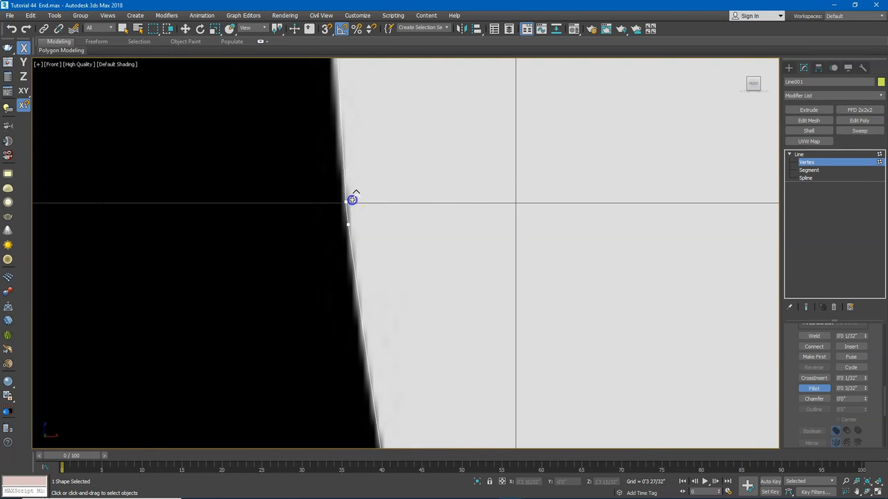
Step: Fillet the corner vertex where the collar's underside meets the stem by about 0'0 5/32"
scroll(357, 132, "down", 6)
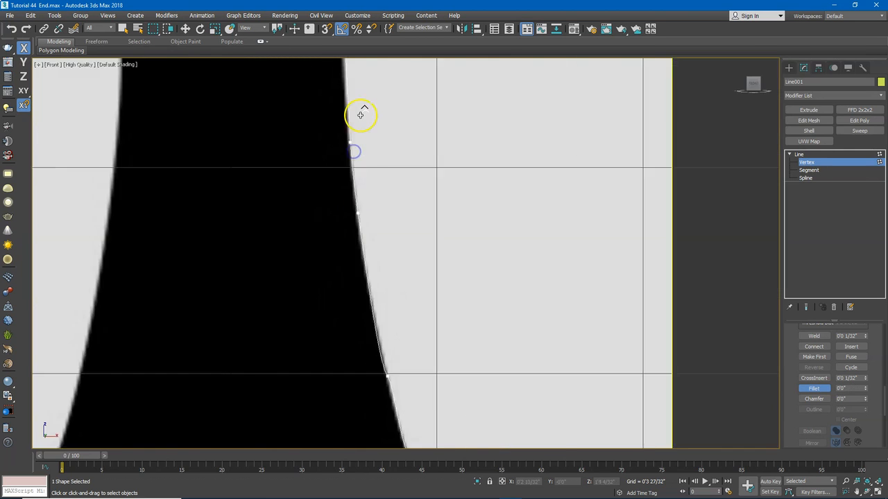
scroll(359, 184, "up", 6)
left_click(351, 167)
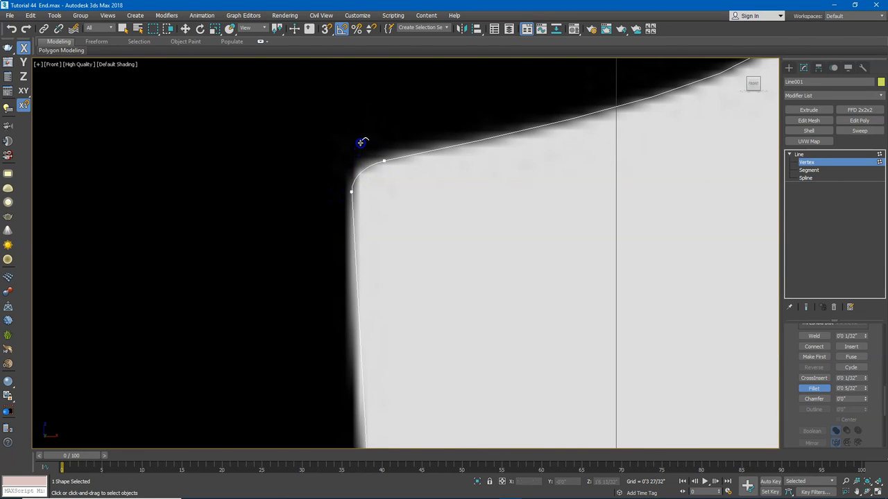
Step: Fillet the vertex at the collar's right tip by about 0'0 21/32"
scroll(478, 155, "down", 3)
middle_click_drag(480, 152, 372, 224)
scroll(470, 157, "up", 2)
left_click_drag(515, 159, 466, 207)
left_click_drag(492, 172, 486, 127)
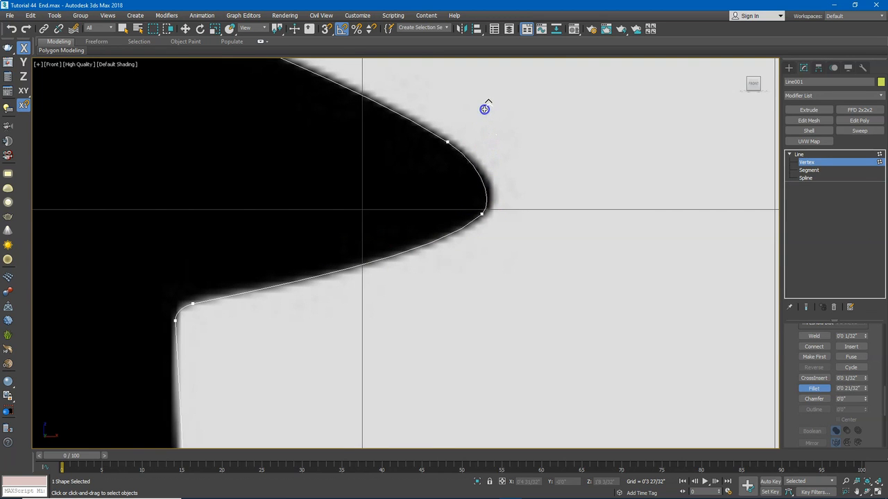
Step: Fillet the upper vertex of the neck notch between the head and the collar by about 0'0 5/32"
scroll(475, 132, "down", 3)
scroll(409, 220, "up", 4)
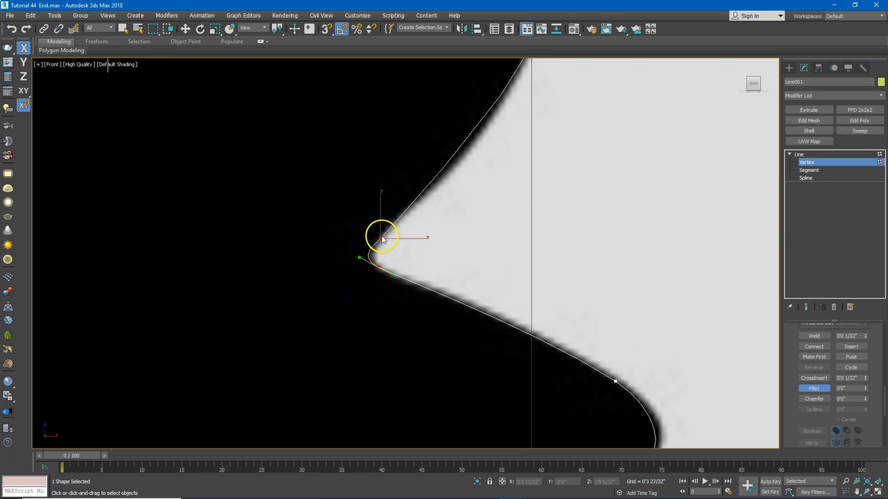
left_click_drag(382, 237, 383, 231)
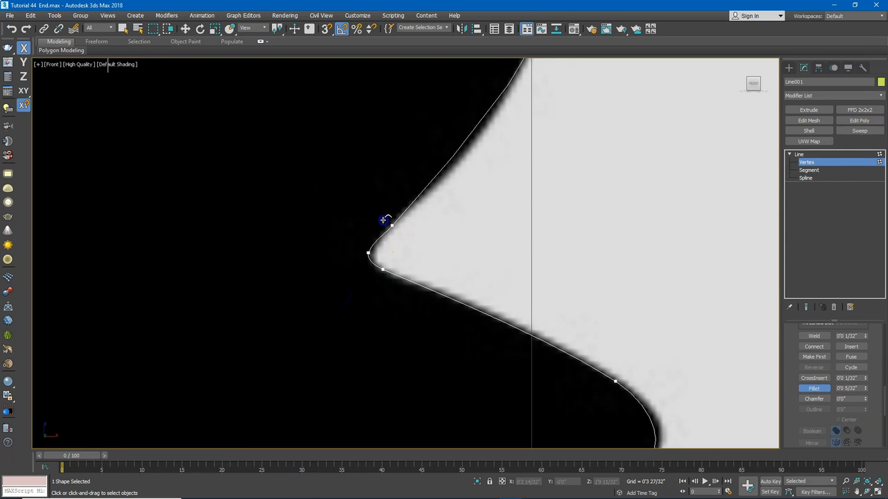
Step: Fillet the vertex on the right side of the round head by about 0'1 7/32" to follow the reference curve
scroll(437, 188, "down", 3)
middle_click_drag(490, 159, 448, 281)
scroll(437, 116, "up", 1)
middle_click_drag(455, 108, 448, 210)
left_click(434, 224)
left_click_drag(433, 223, 436, 199)
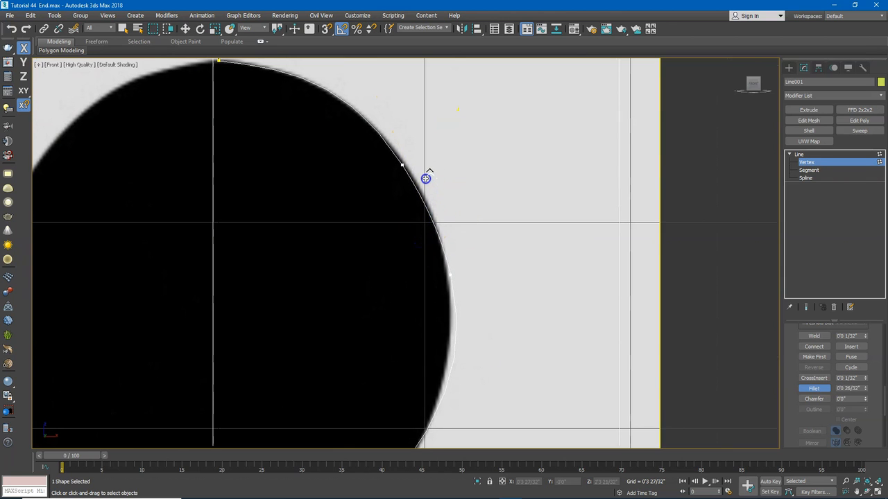
left_click_drag(425, 174, 424, 157)
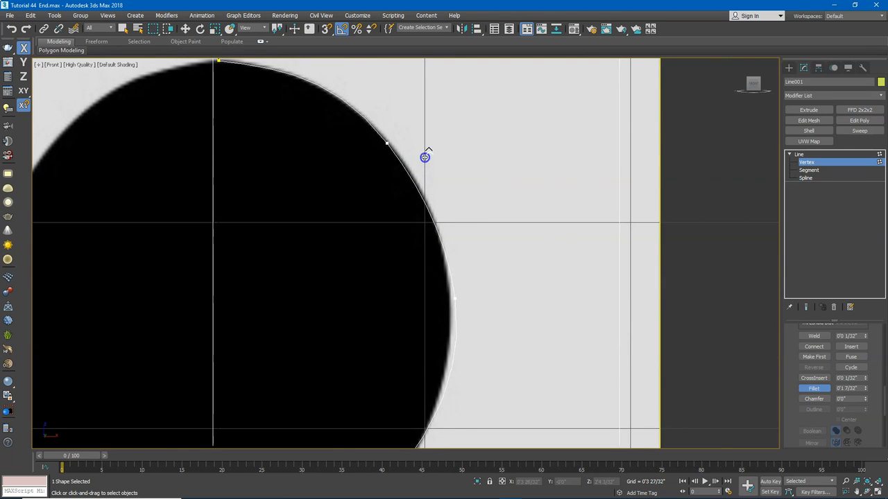
Step: Fillet the innermost vertex of the groove above the base's bottom band and the vertex just below it
scroll(450, 246, "down", 5)
middle_click_drag(467, 362, 455, 160)
middle_click_drag(460, 258, 457, 159)
middle_click_drag(472, 302, 481, 229)
scroll(480, 230, "up", 6)
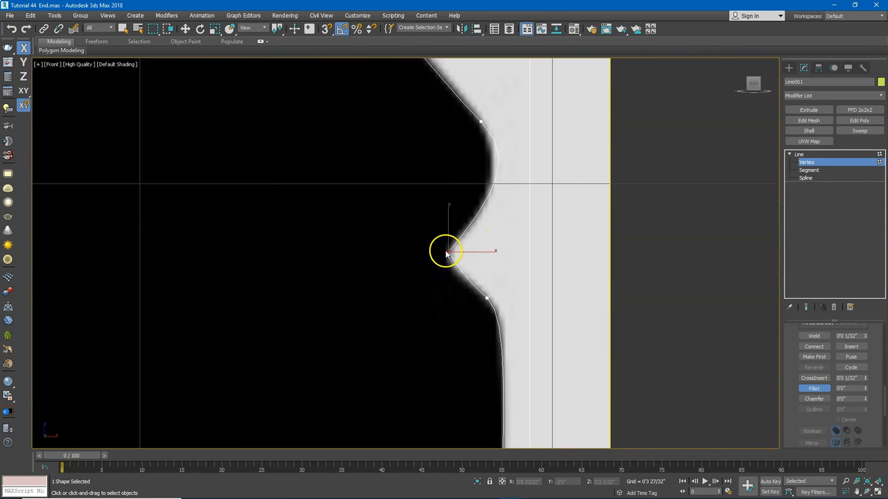
left_click_drag(448, 247, 445, 237)
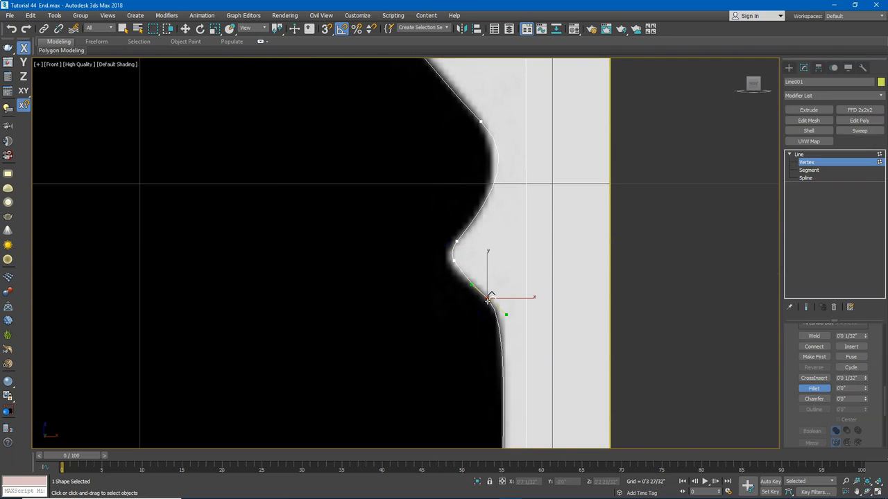
scroll(493, 273, "down", 4)
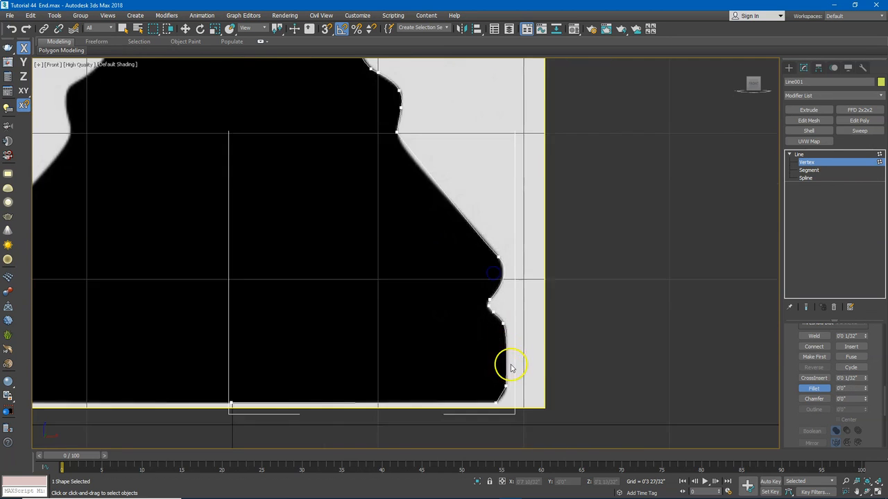
Step: Fillet the two vertices at the base's bottom outer corner, the lower one by about 0'0 2/32"
middle_click_drag(509, 367, 501, 303)
scroll(502, 304, "up", 4)
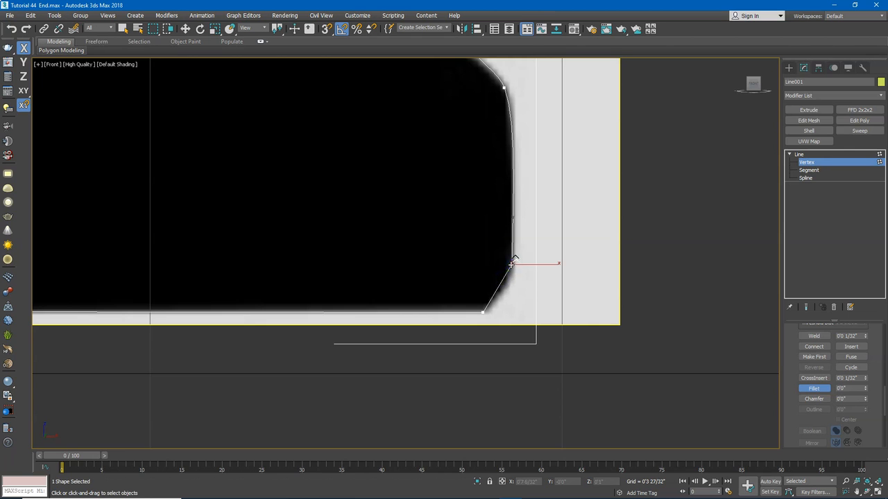
scroll(454, 287, "down", 3)
scroll(467, 299, "up", 3)
mouse_move(471, 298)
left_mouse_down()
mouse_move(447, 314)
mouse_move(463, 286)
left_mouse_up()
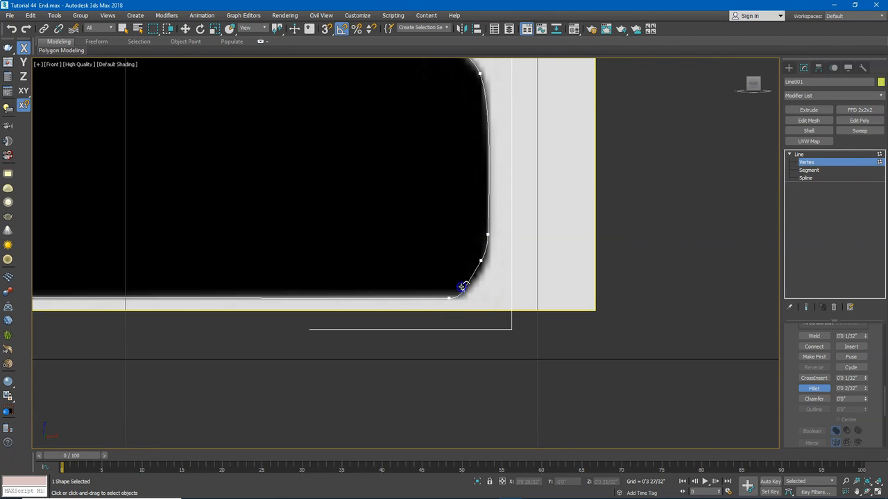
Step: Examine the whole traced profile, checking the end vertices at the top of the head and the bottom of the base
scroll(467, 278, "down", 8)
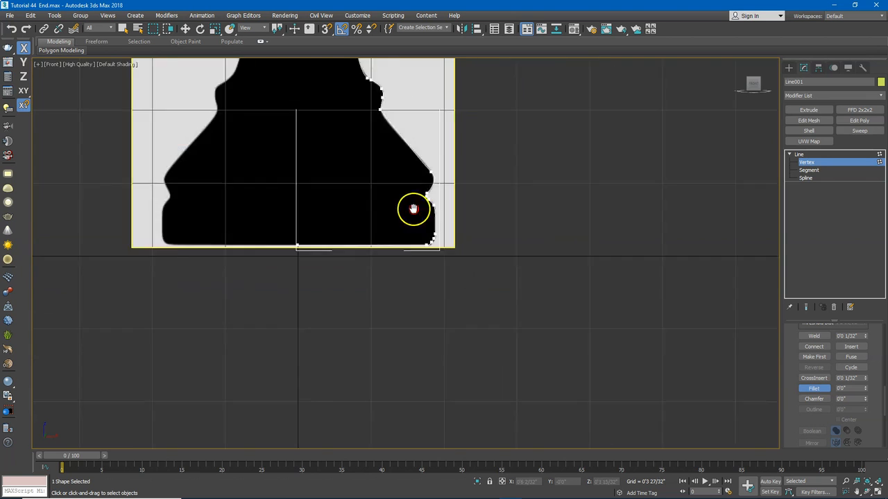
scroll(393, 158, "up", 6)
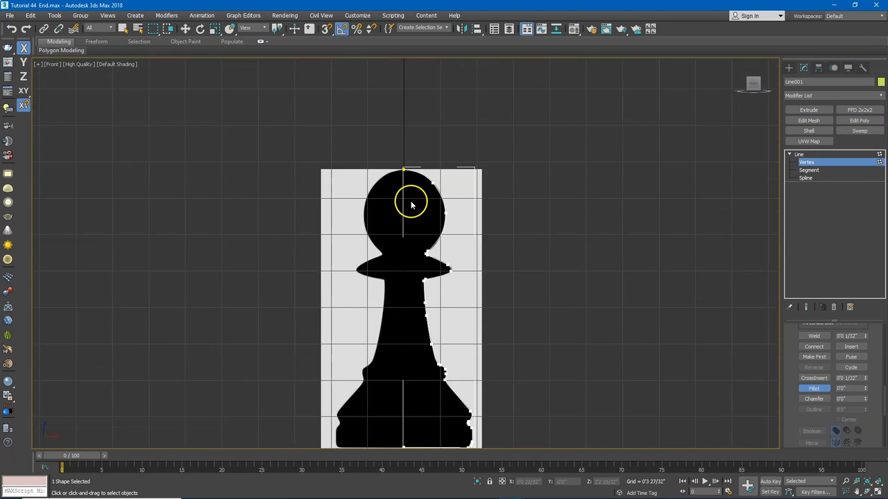
scroll(450, 272, "up", 2)
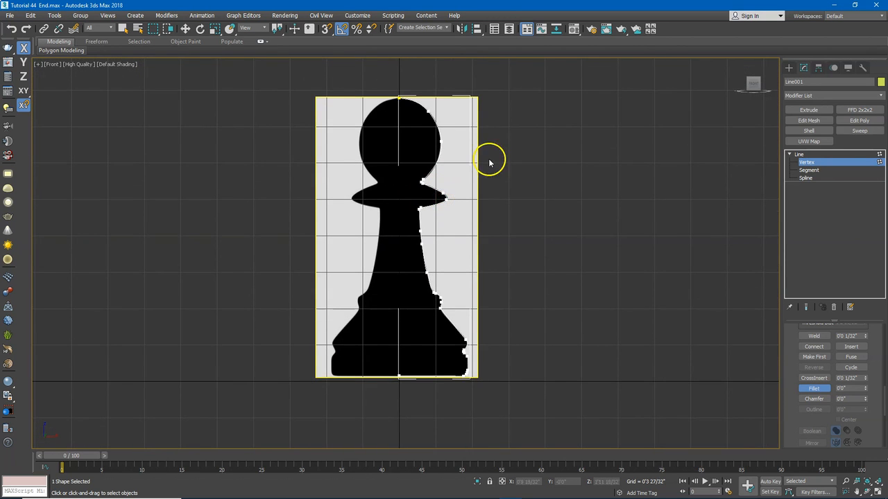
scroll(397, 107, "up", 3)
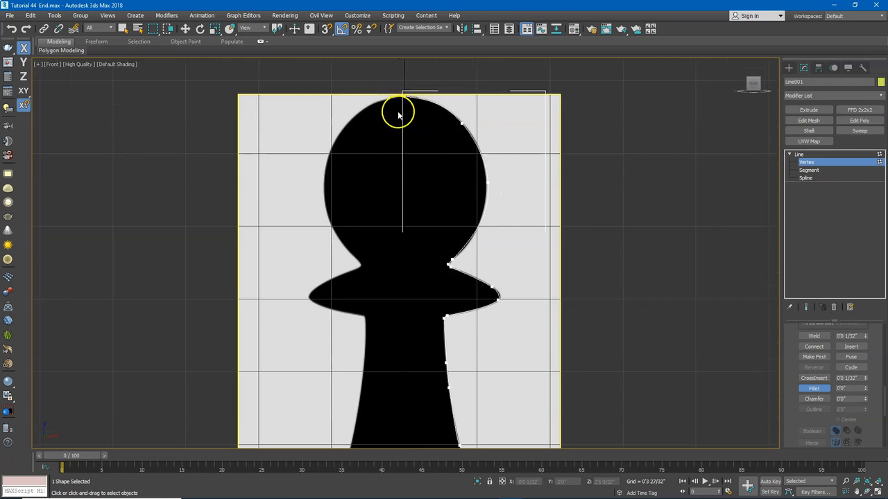
scroll(397, 167, "down", 5)
scroll(398, 264, "up", 4)
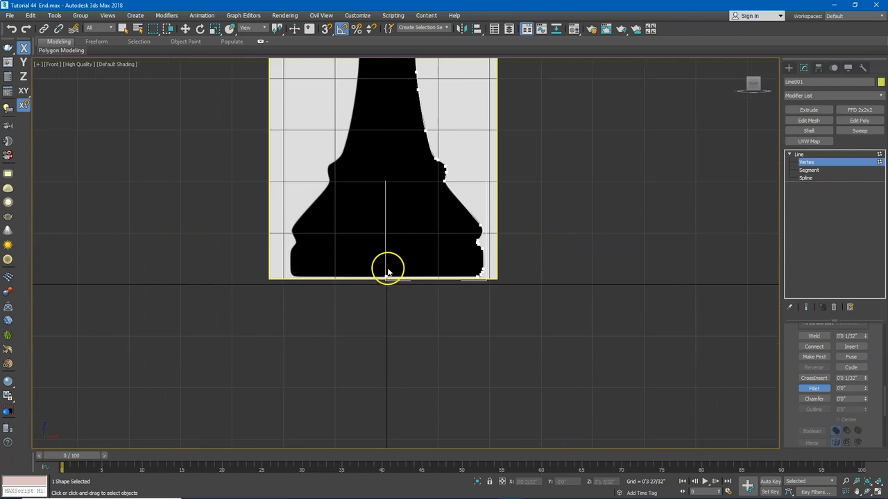
scroll(372, 158, "down", 3)
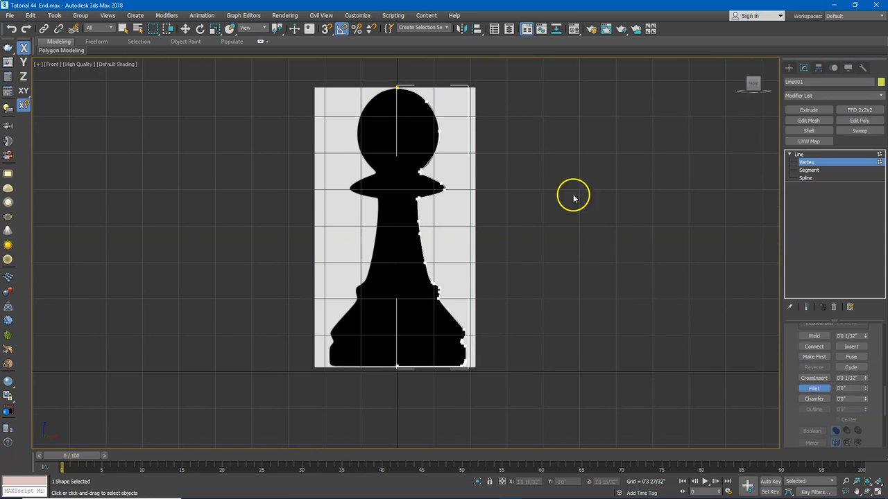
Step: Leave the Fillet command and set the X position of the end vertex at the top of the head to 0
right_click(547, 168)
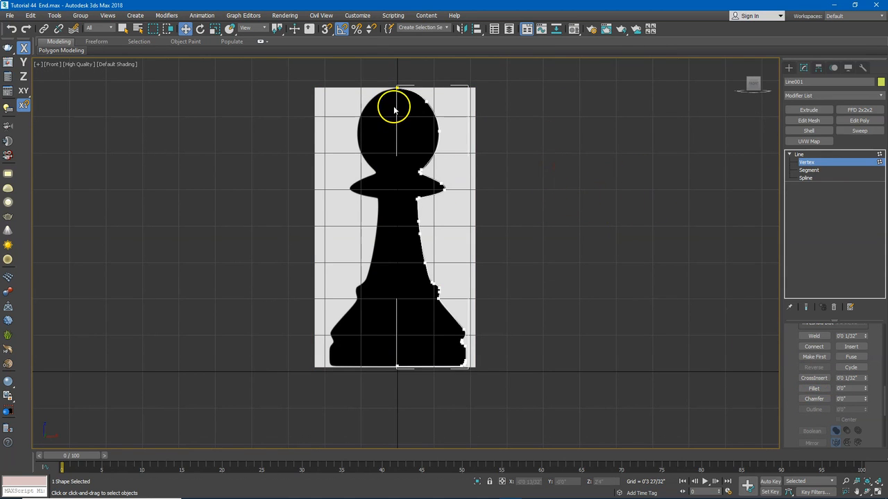
scroll(394, 107, "up", 10)
left_click(432, 99)
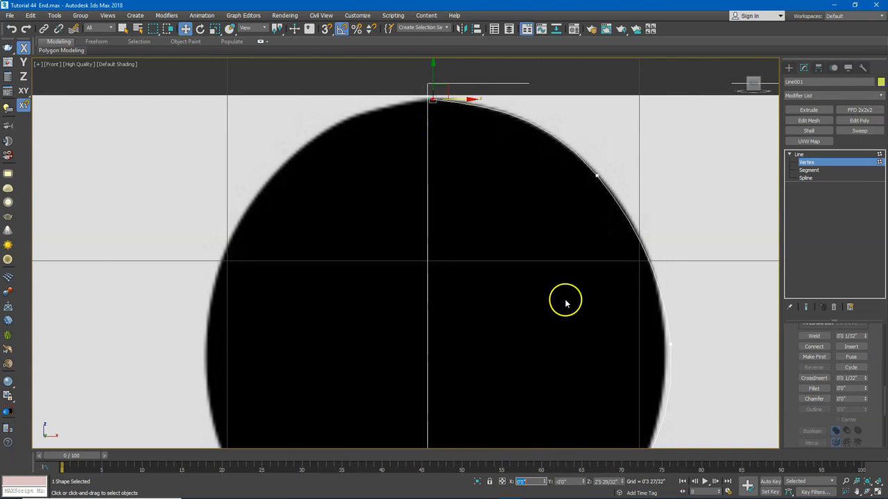
scroll(453, 192, "down", 6)
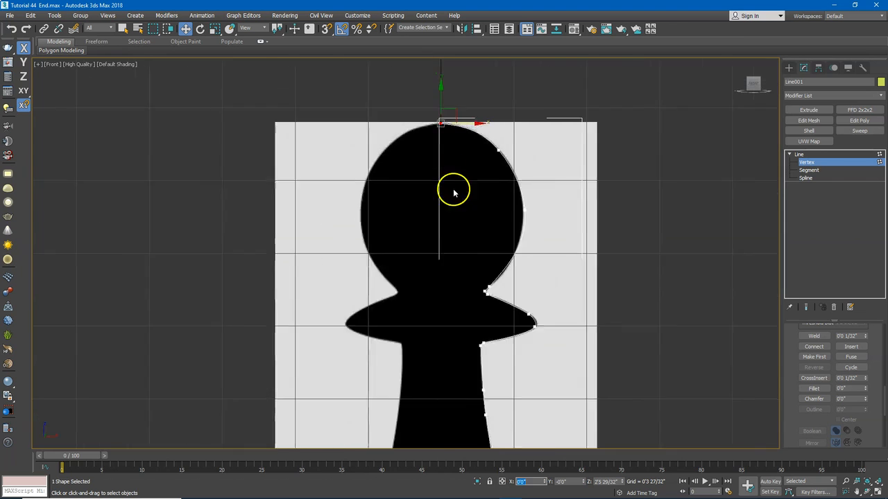
Step: Set the X position of the end vertex at the base's bottom centre to 0
scroll(455, 297, "up", 5)
left_click(449, 320)
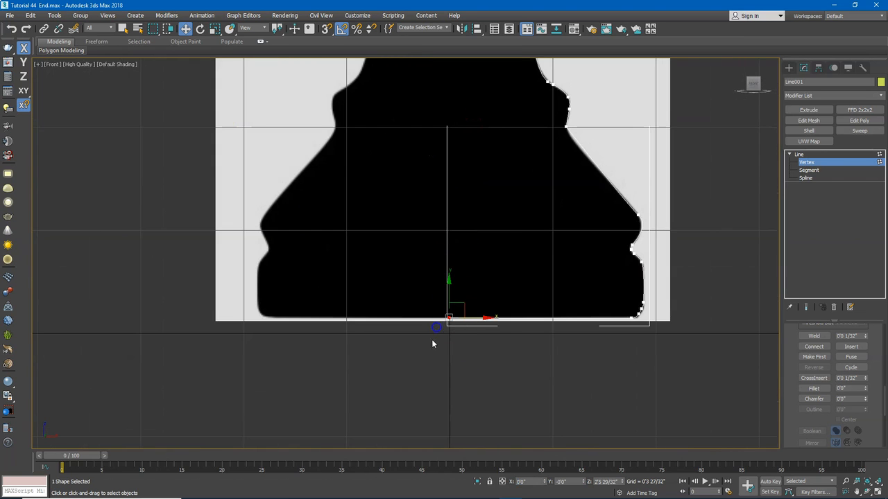
left_click_drag(536, 482, 479, 485)
type("0")
key("Return")
scroll(446, 264, "down", 5)
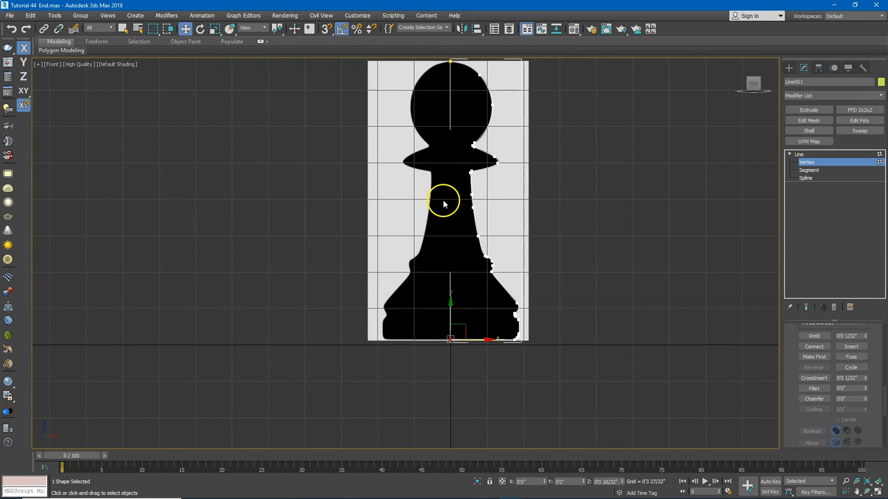
Step: Move only the profile line's pivot onto the pawn's central axis, setting its X and Y positions to 0
left_click(818, 67)
left_click(833, 131)
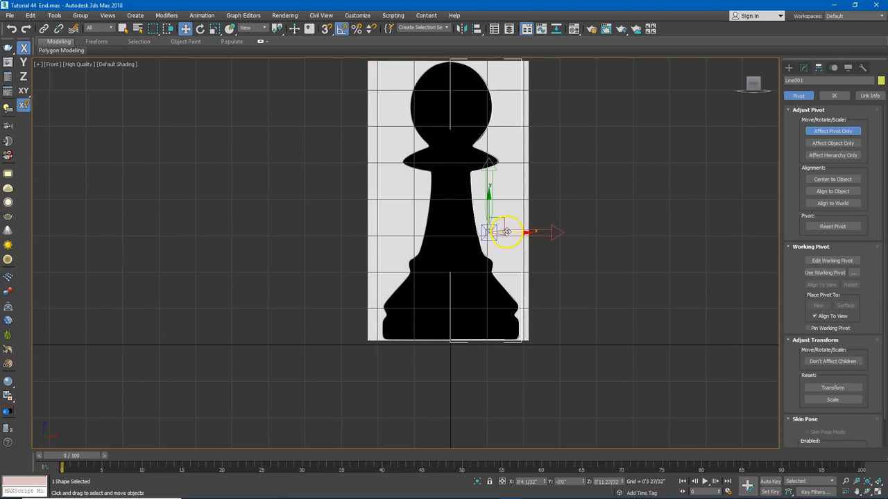
left_click_drag(494, 235, 614, 176)
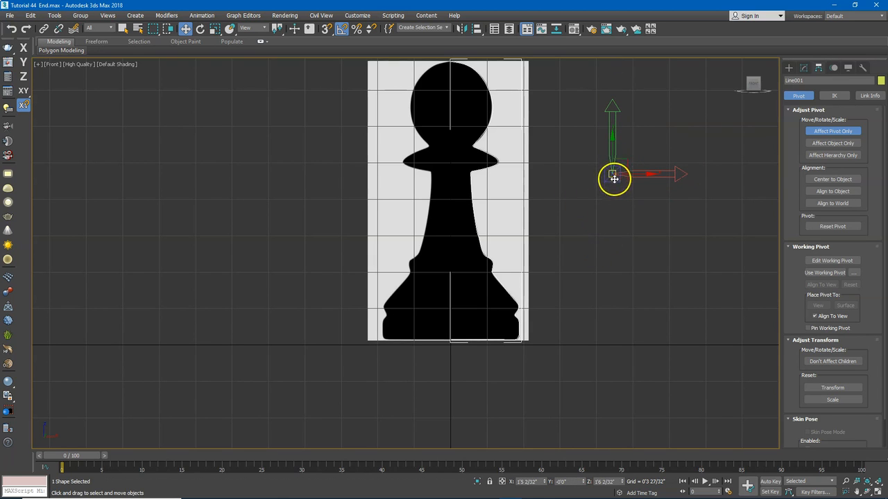
left_click(529, 481)
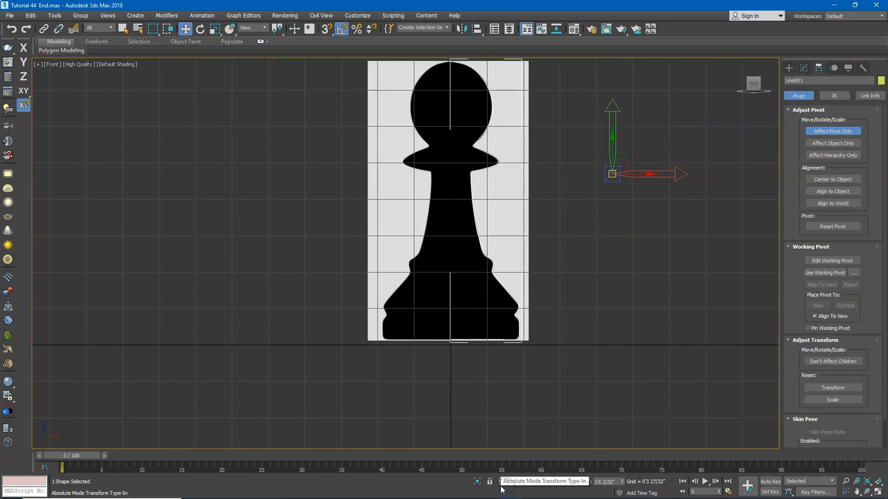
key("Return")
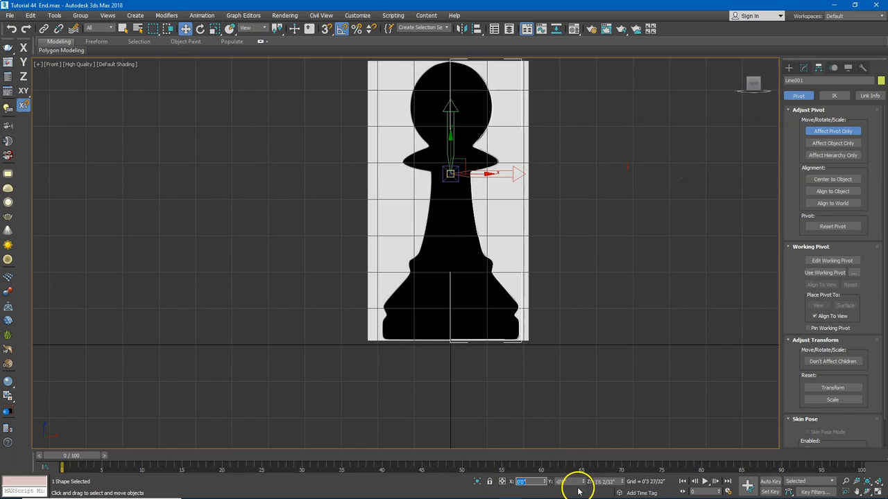
key("Tab")
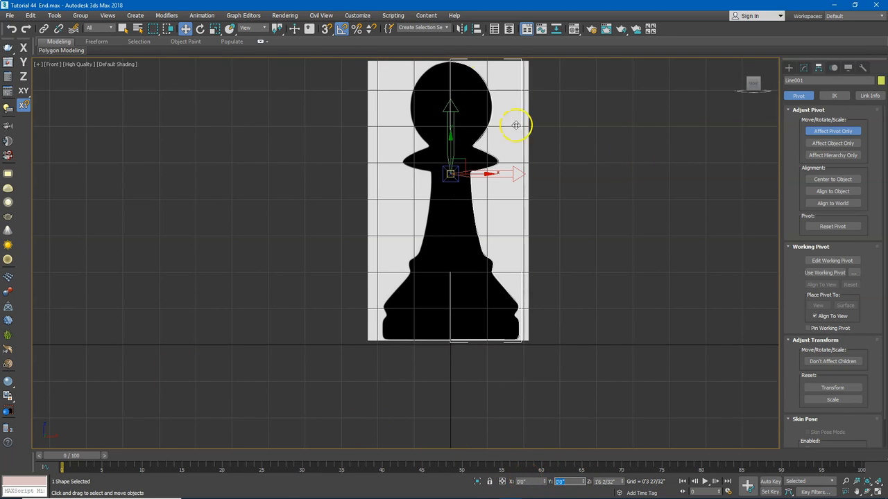
left_click(829, 131)
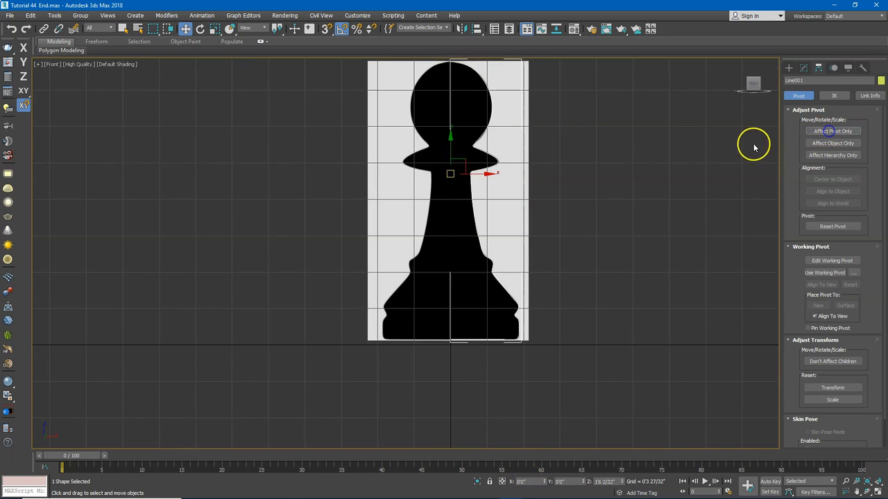
Step: Apply a Lathe modifier to the profile line to turn it into a solid pawn
left_click(789, 68)
left_click(804, 67)
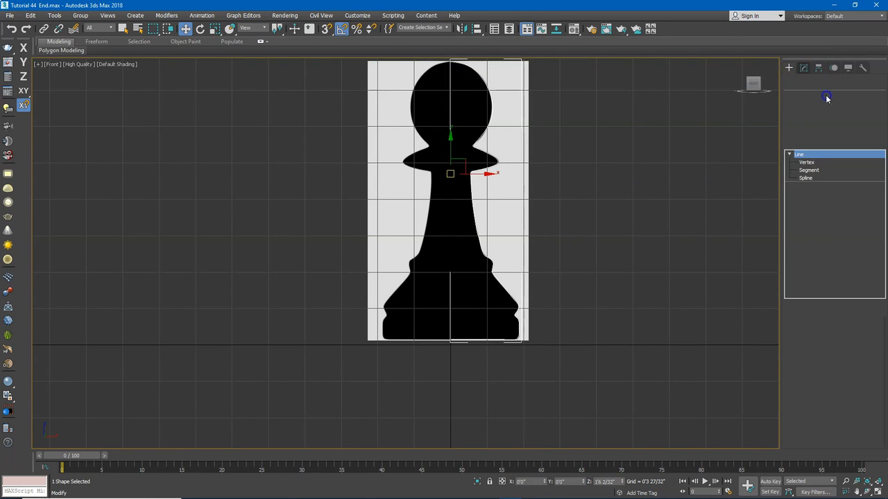
left_click(835, 97)
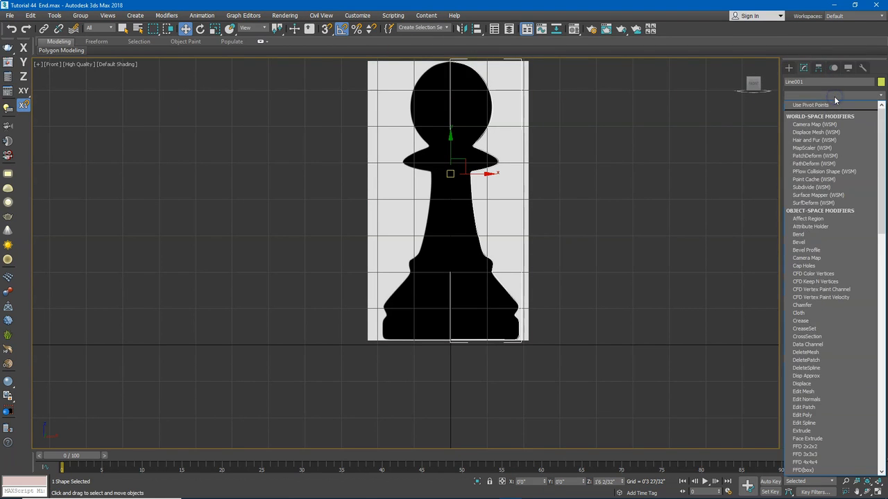
key("l")
left_click(825, 106)
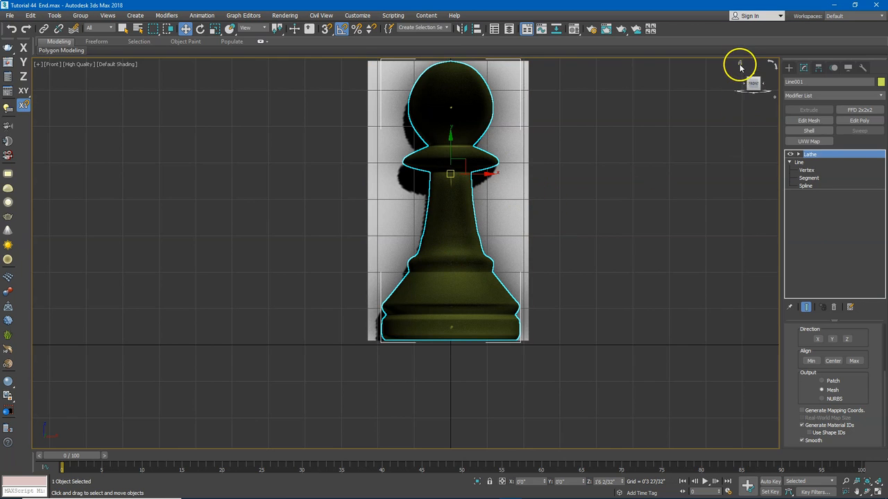
Step: Show the model in perspective and move the reference image plane away behind the pawn, to about Y 2'11 26/32"
left_click(740, 65)
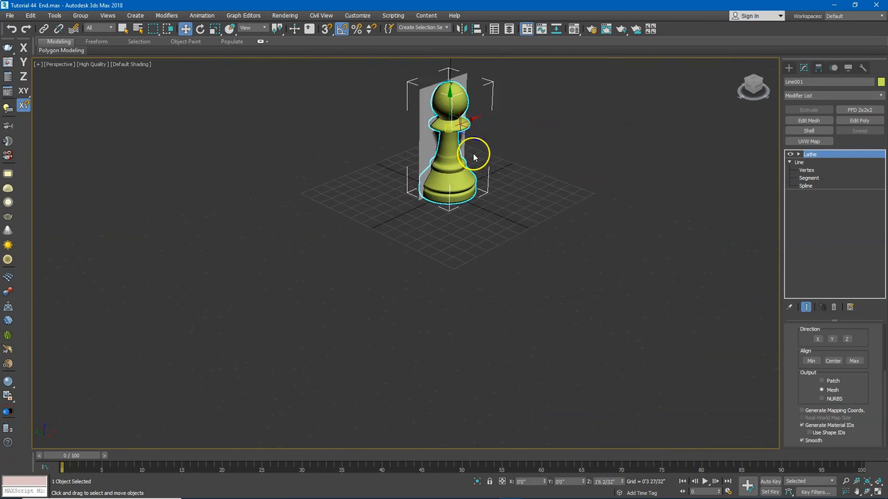
scroll(437, 188, "up", 5)
left_click(418, 146)
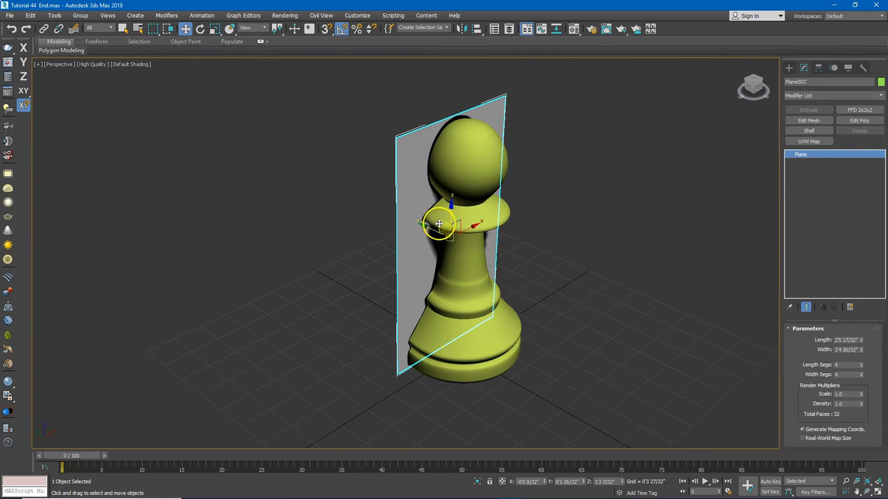
left_click_drag(434, 230, 249, 144)
Step: Select the lathed pawn and enable Weld Core on its Lathe modifier to clean up the centre of the base's underside
left_click(476, 195)
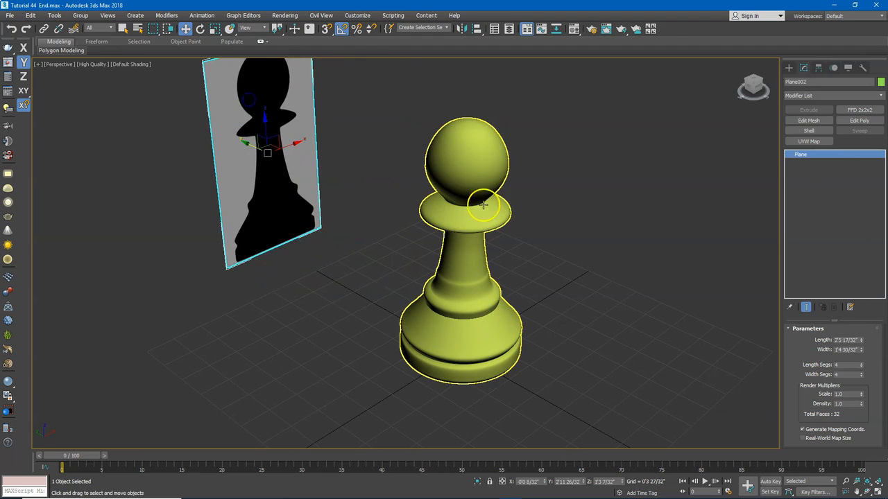
middle_click_drag(476, 176, 547, 210, "alt")
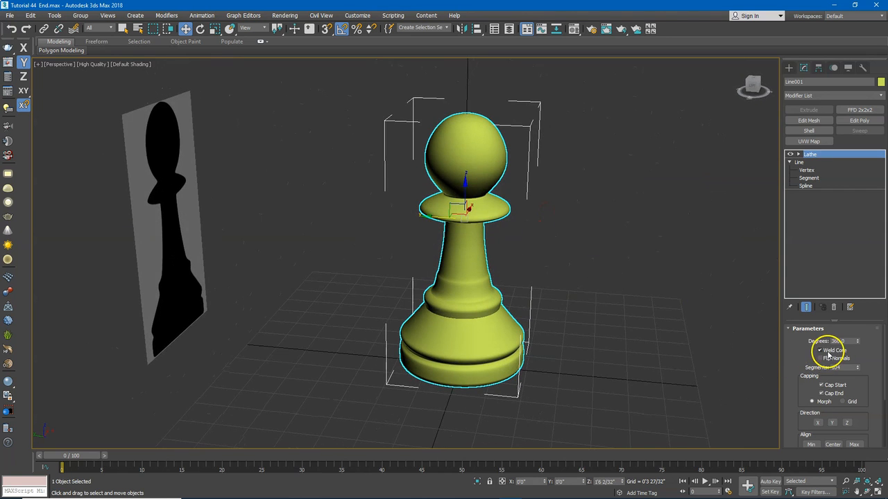
middle_click_drag(417, 193, 444, 225, "alt")
scroll(465, 163, "up", 4)
middle_click_drag(489, 162, 459, 76, "alt")
scroll(485, 278, "up", 3)
scroll(459, 76, "up", 5)
scroll(483, 165, "down", 8)
scroll(497, 173, "up", 2)
middle_click_drag(496, 174, 487, 106, "alt")
scroll(469, 240, "up", 3)
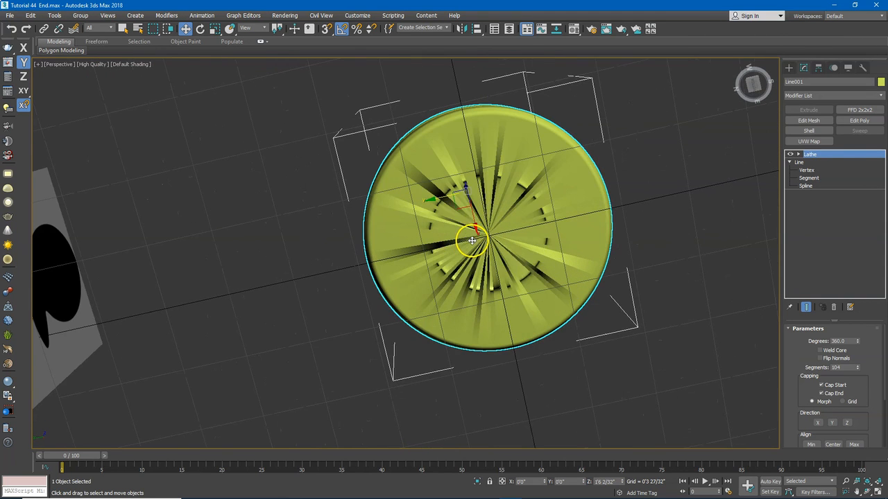
left_click(831, 352)
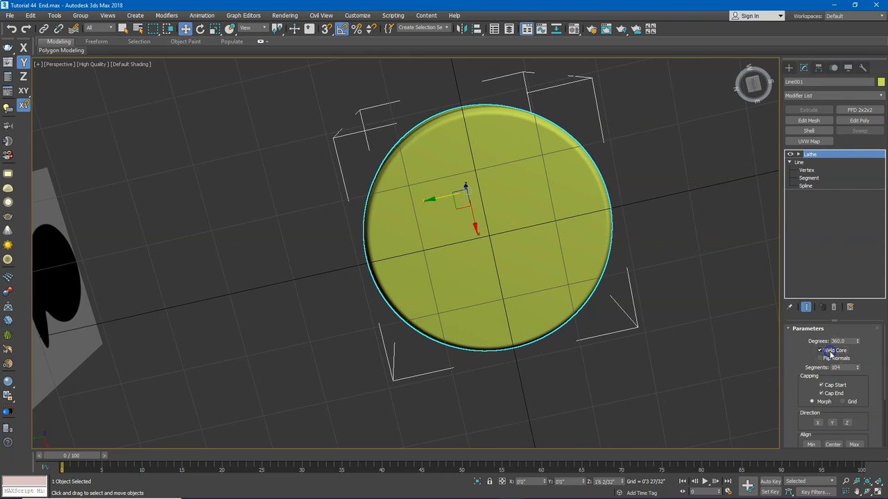
Step: Try a partial lathe sweep of about 239.5 degrees on the pawn and restore Degrees to 360
middle_click_drag(550, 248, 481, 282, "alt")
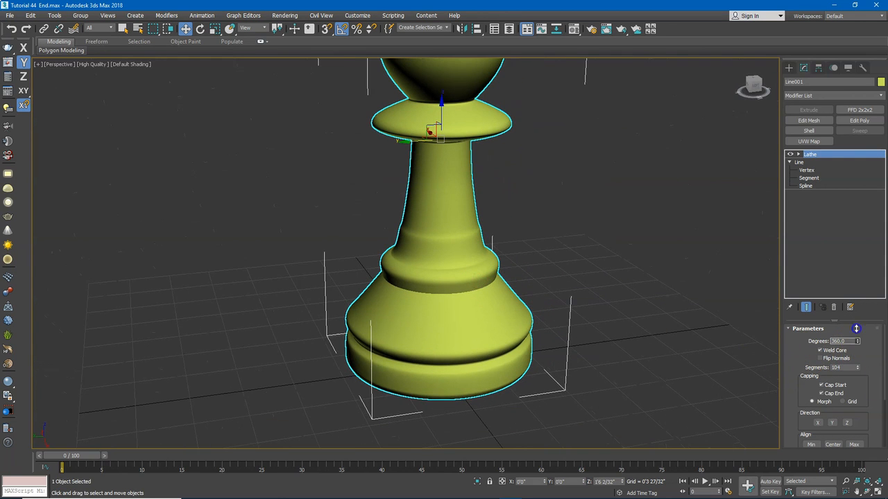
left_click_drag(871, 422, 879, 450)
scroll(613, 310, "down", 5)
middle_click_drag(547, 227, 441, 229, "alt")
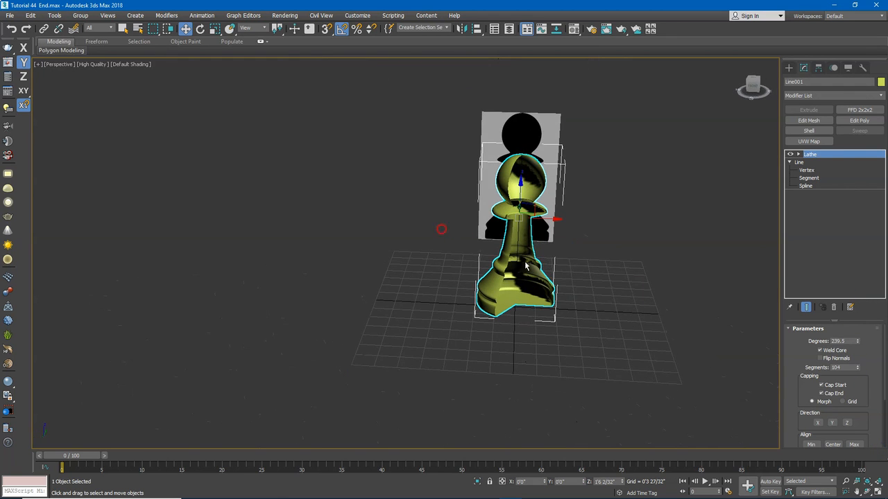
left_click_drag(859, 294, 850, 368)
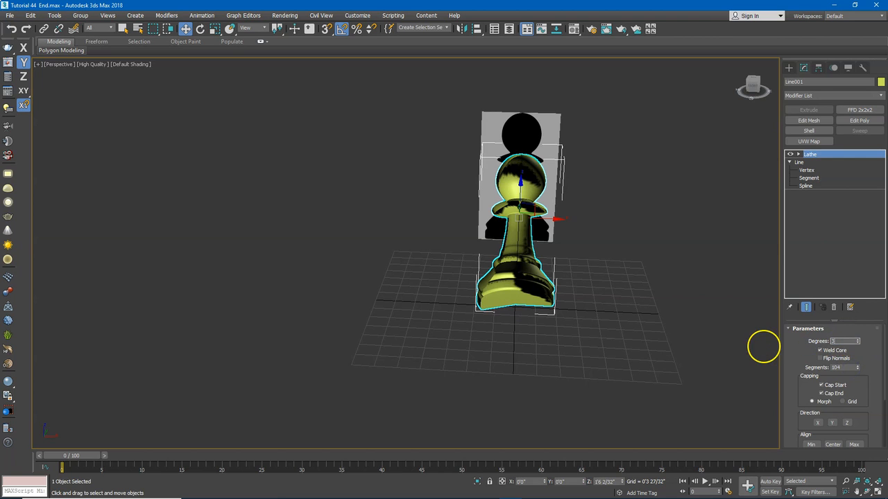
type("360")
key("Return")
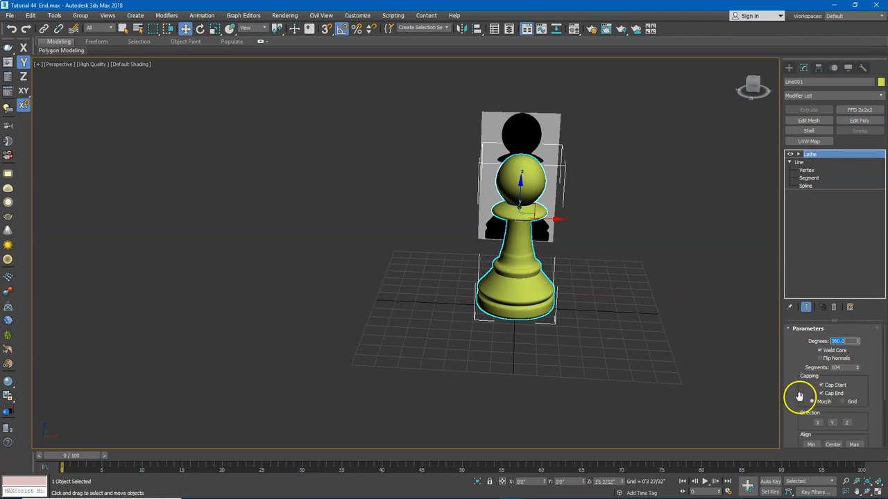
Step: Try the Lathe modifier's Min, Center and Max alignments on the pawn
left_click_drag(797, 395, 792, 338)
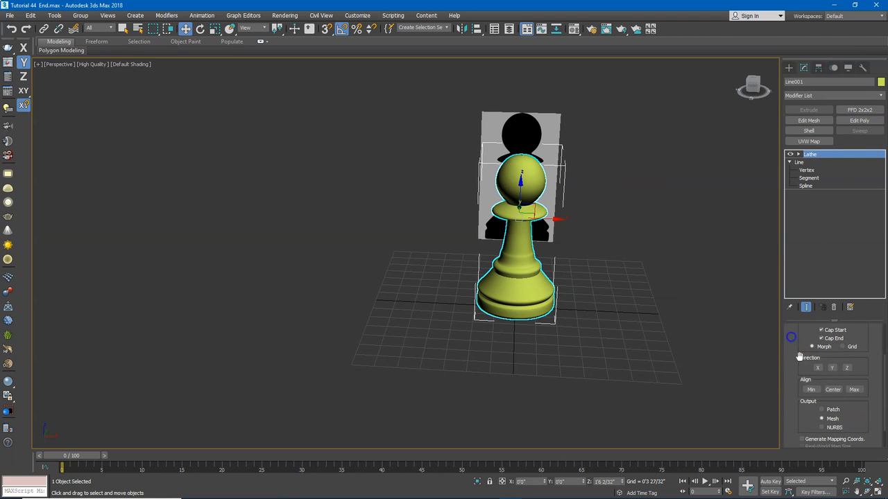
left_click(813, 393)
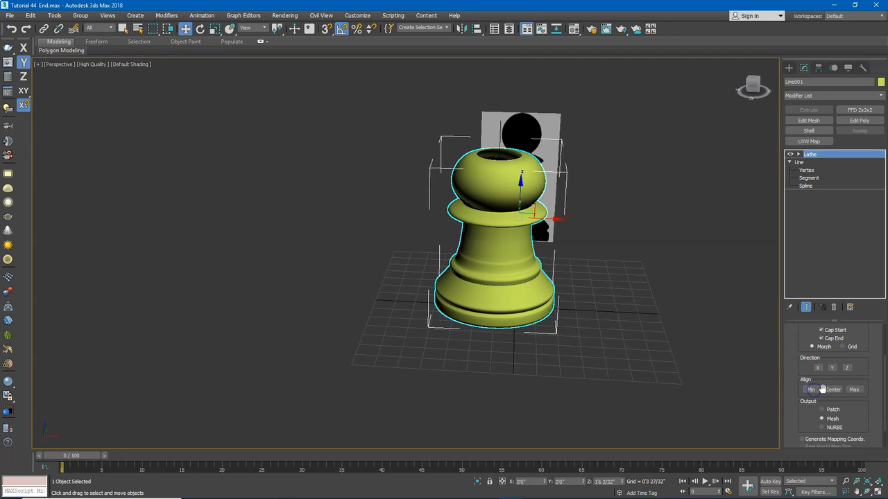
left_click(831, 391)
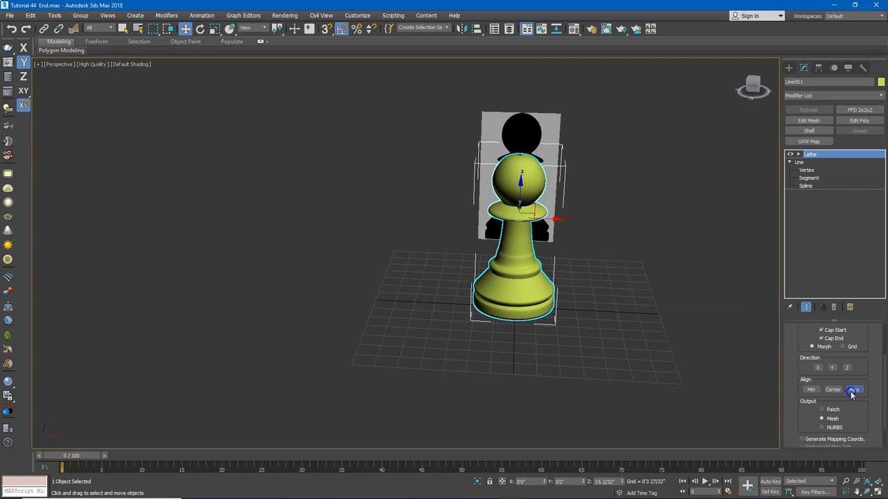
left_click(853, 390)
scroll(560, 210, "up", 4)
scroll(570, 228, "down", 2)
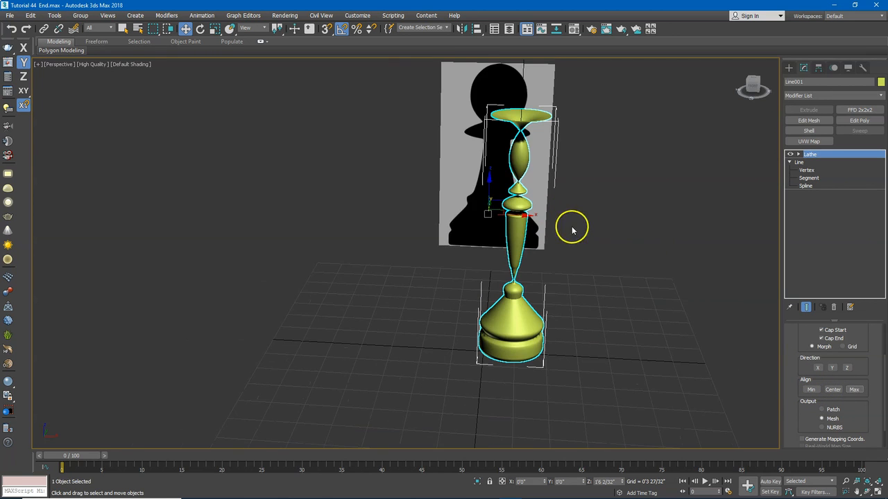
Step: Try the X, Y and Z directions of the Lathe modifier and view the resulting shapes
left_click(817, 367)
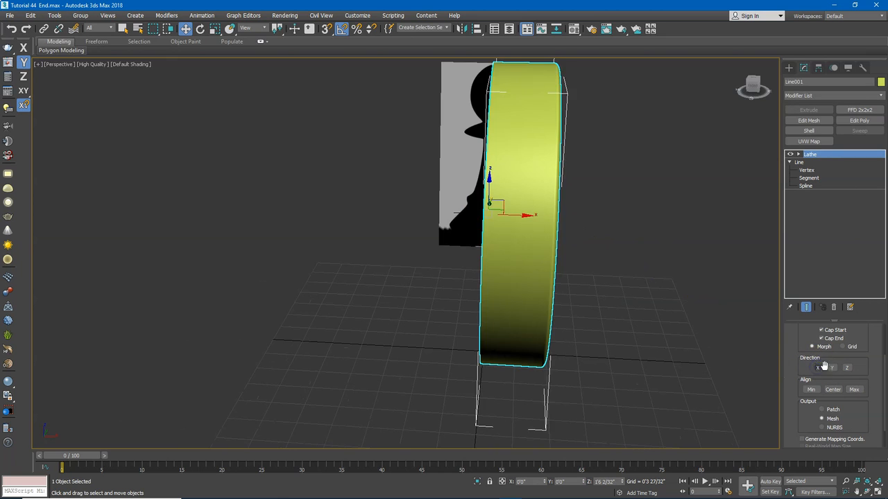
middle_click_drag(589, 293, 522, 283, "alt")
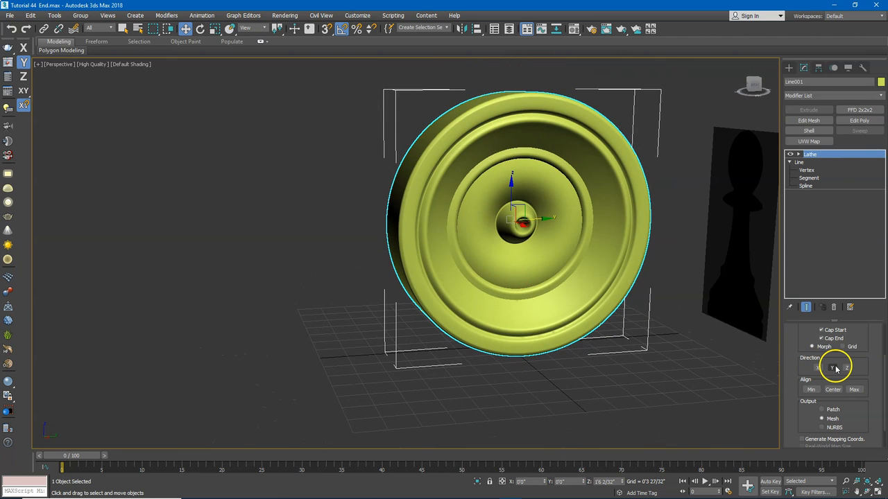
left_click(833, 367)
left_click(849, 367)
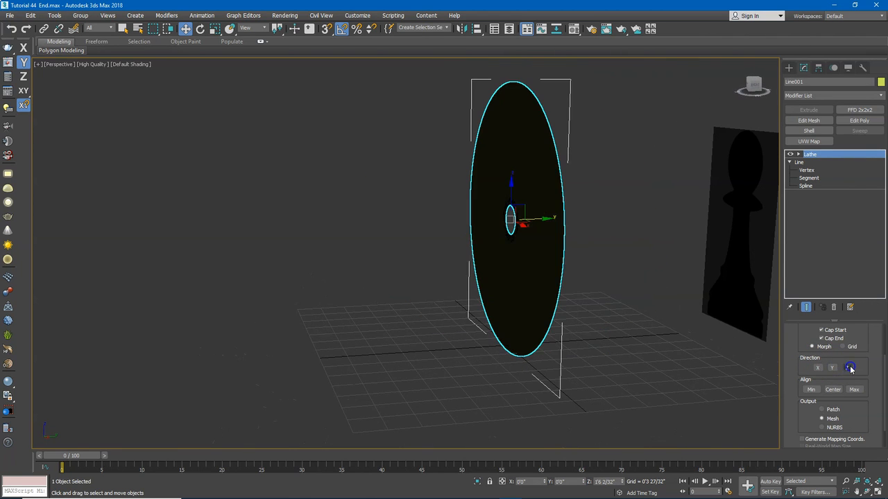
middle_click_drag(489, 257, 538, 255, "alt")
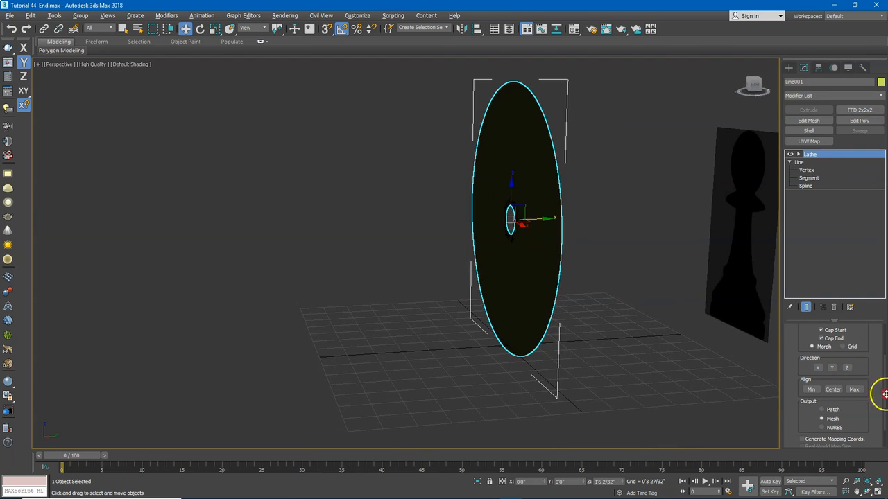
Step: Set the Lathe direction back to Y and its alignment to Center to restore the pawn shape
left_click(845, 369)
left_click(834, 369)
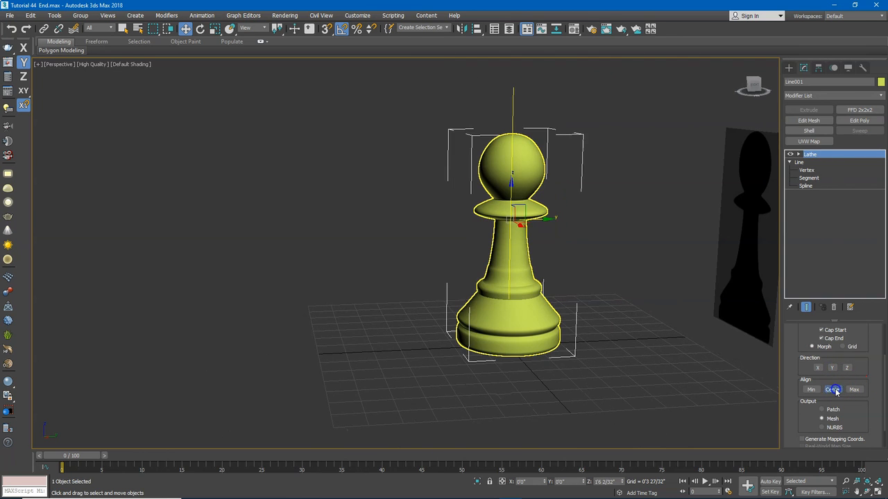
left_click(834, 390)
middle_click_drag(519, 228, 555, 233, "alt")
left_click_drag(787, 339, 796, 415)
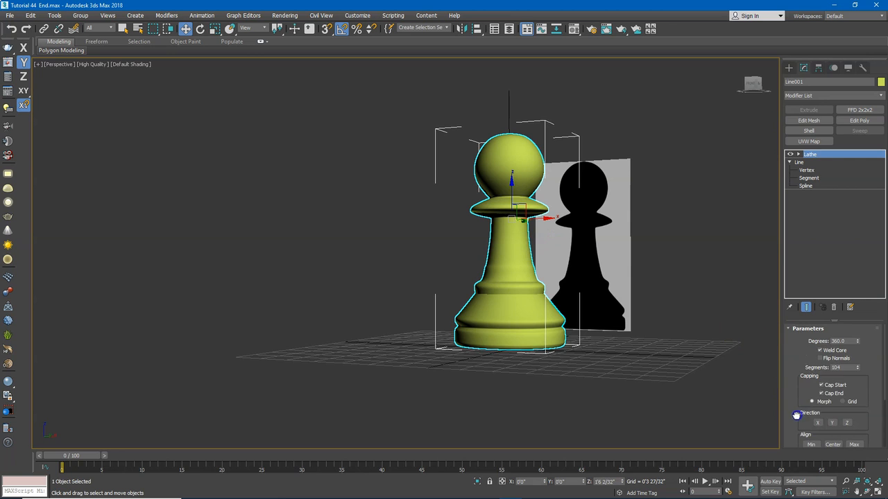
Step: Reselect the pawn and reapply the Lathe's Center alignment to close the hole on top of its head
middle_click_drag(533, 204, 540, 251, "alt")
left_click(684, 189)
scroll(546, 195, "up", 3)
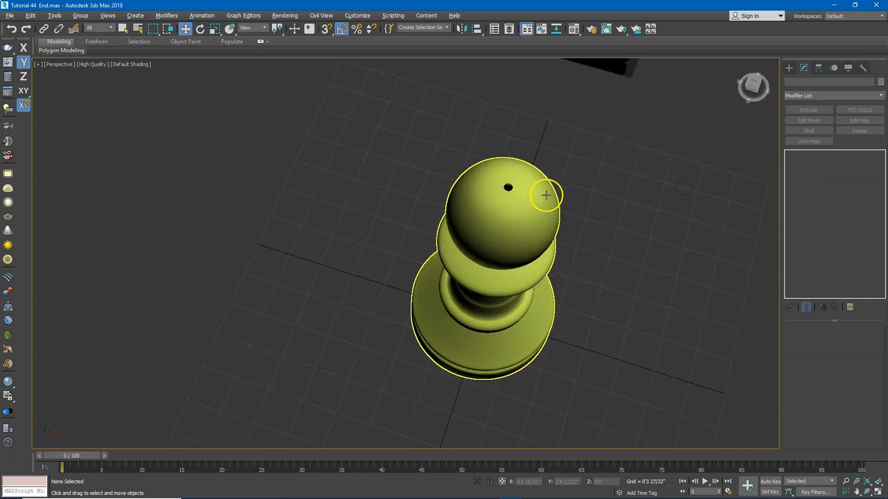
scroll(546, 194, "up", 2)
left_click(507, 194)
scroll(783, 369, "up", 2)
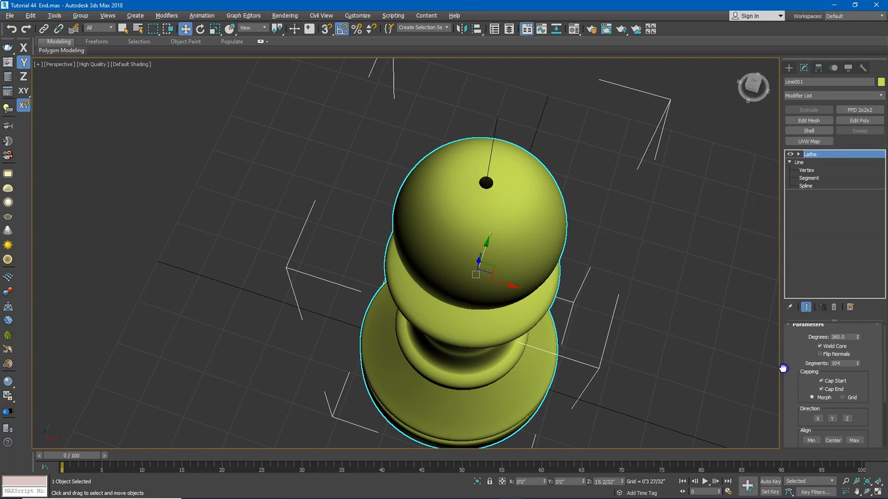
scroll(826, 388, "down", 1)
left_click(833, 424)
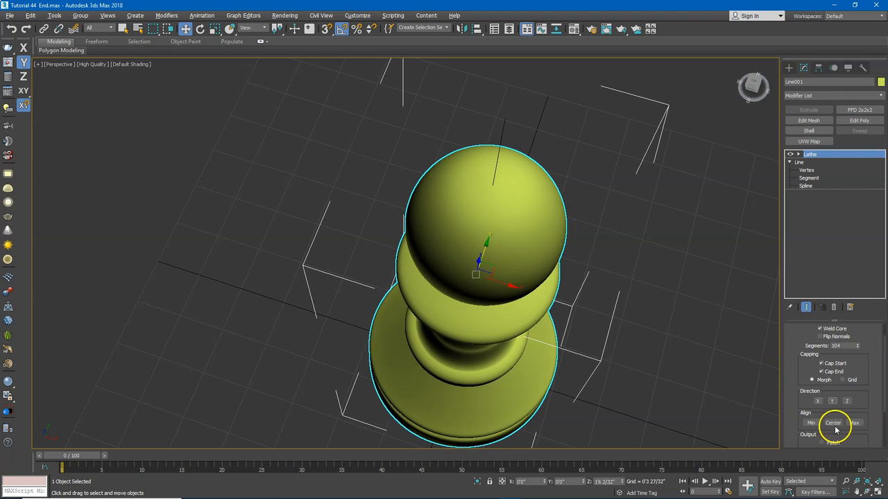
Step: Examine the lathed pawn's head, collar and base from several angles and compare it with the reference image
scroll(514, 277, "down", 4)
middle_click_drag(515, 278, 557, 299, "alt")
scroll(549, 196, "up", 3)
middle_click_drag(549, 196, 515, 221, "alt")
scroll(512, 208, "up", 6)
middle_click_drag(501, 330, 610, 202)
scroll(422, 75, "down", 5)
middle_click_drag(423, 77, 459, 159)
scroll(435, 118, "up", 2)
scroll(454, 179, "down", 3)
left_click(502, 150)
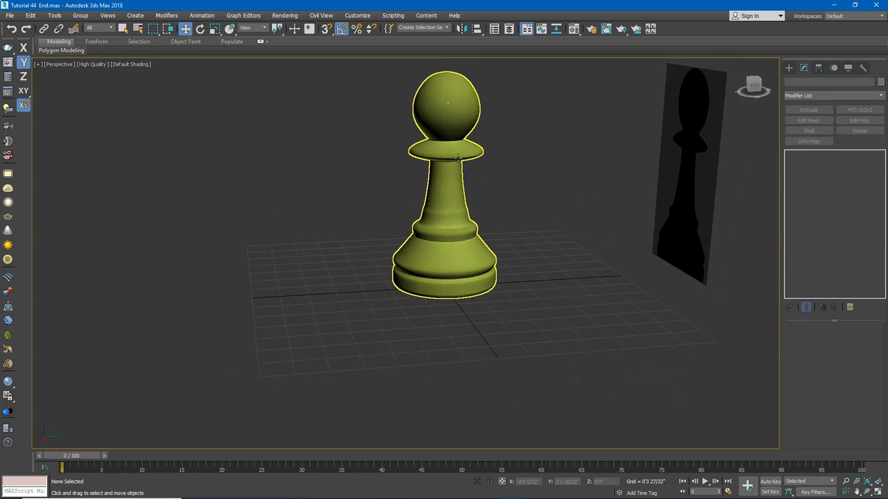
left_click(450, 122)
middle_click_drag(442, 124, 504, 154, "alt")
scroll(441, 126, "up", 3)
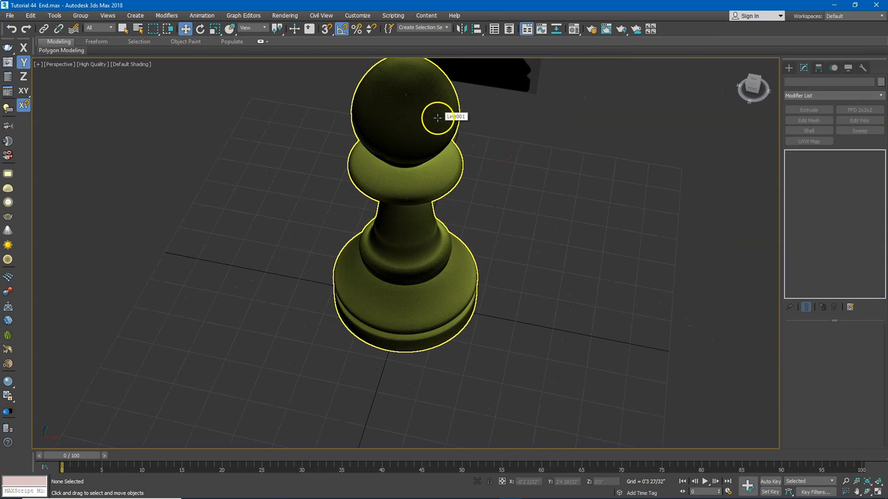
middle_click_drag(436, 127, 418, 184)
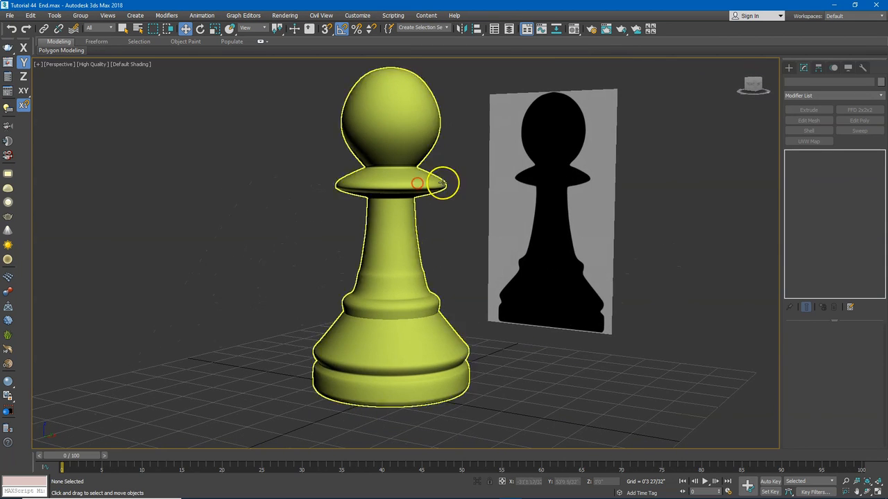
left_click(520, 178)
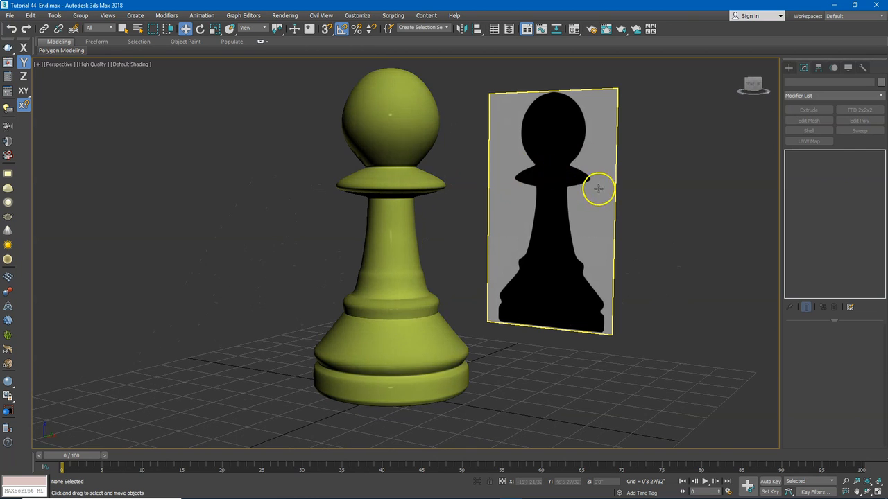